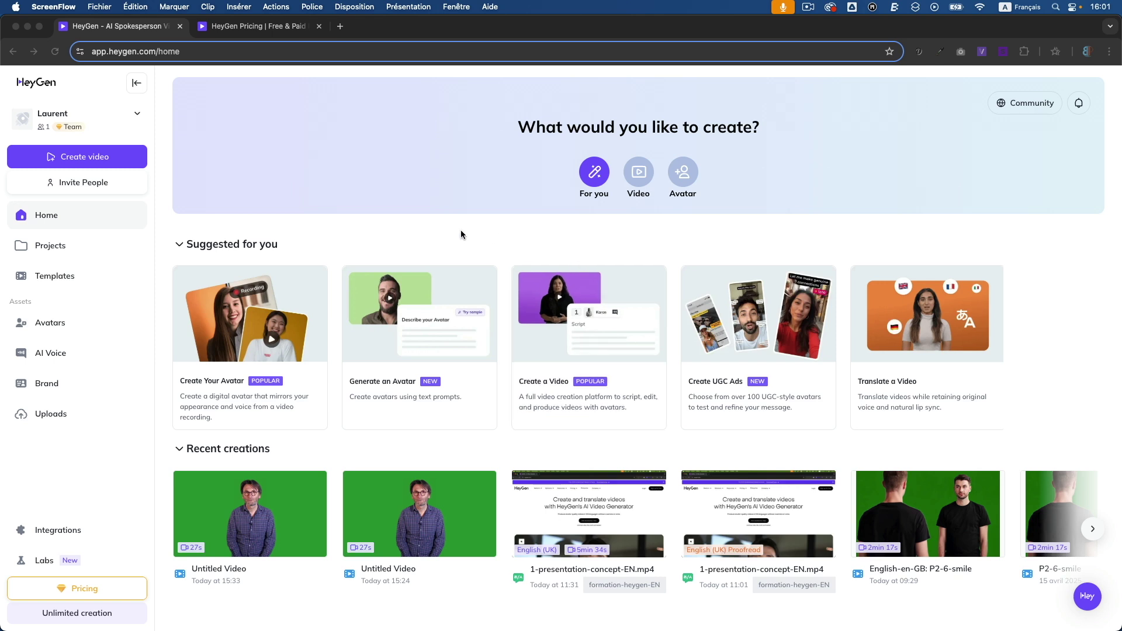
Switch to the HeyGen pricing page and examine the Free plan's video count, duration and export limits.
{"action": "left_click", "coordinate": [257, 27]}
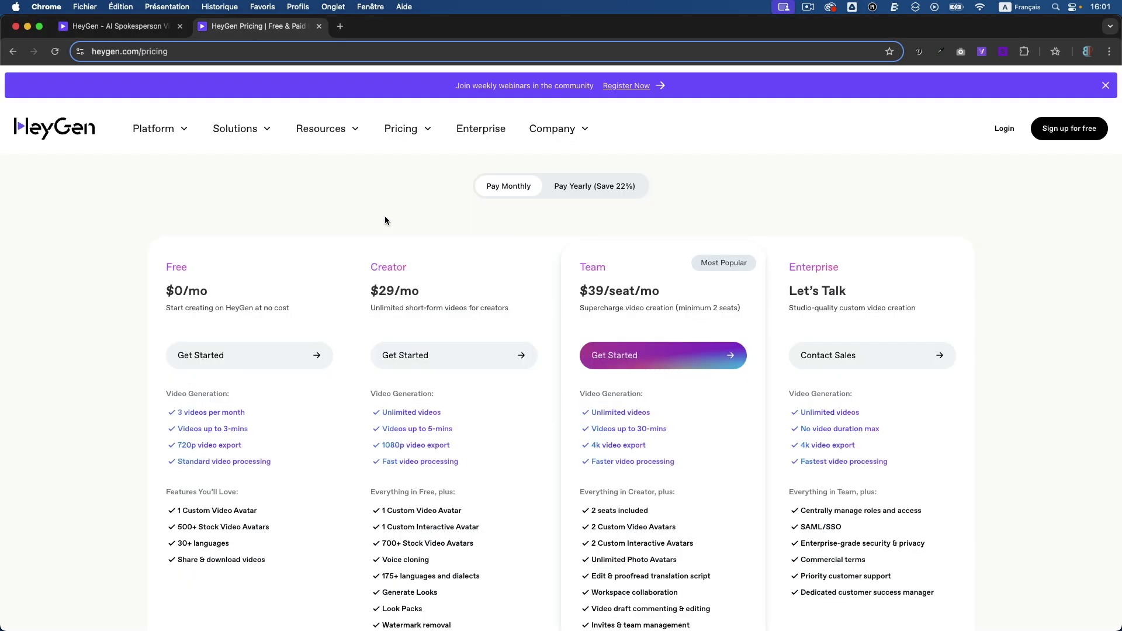
{"action": "scroll", "coordinate": [385, 221], "scroll_direction": "down", "scroll_amount": 1}
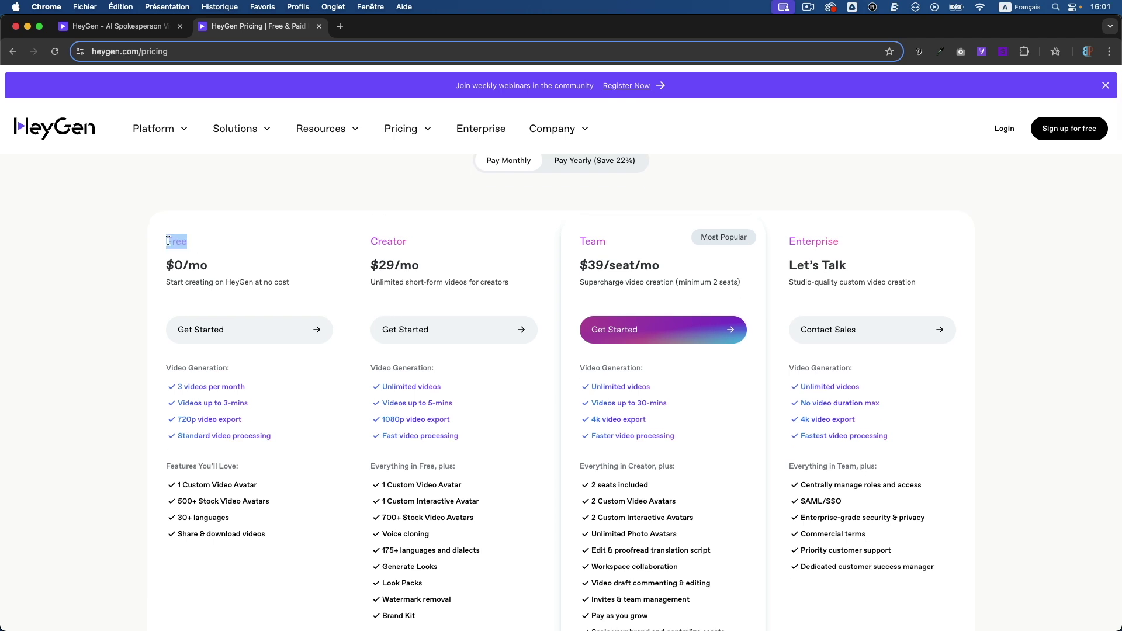
{"action": "left_click_drag", "start_coordinate": [248, 388], "coordinate": [182, 386]}
{"action": "left_click_drag", "start_coordinate": [249, 403], "coordinate": [176, 422]}
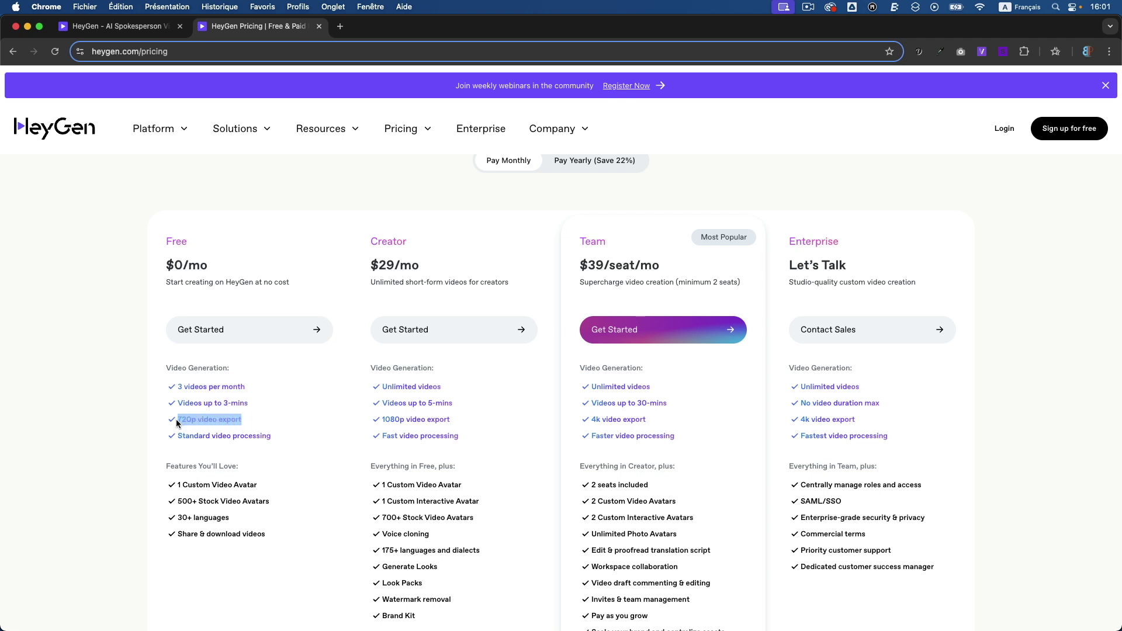
{"action": "left_click", "coordinate": [318, 396]}
Examine the Creator plan's video duration limit, export resolution and list of included features.
{"action": "left_click_drag", "start_coordinate": [408, 245], "coordinate": [372, 266]}
{"action": "left_click", "coordinate": [436, 257]}
{"action": "left_click_drag", "start_coordinate": [455, 403], "coordinate": [387, 403]}
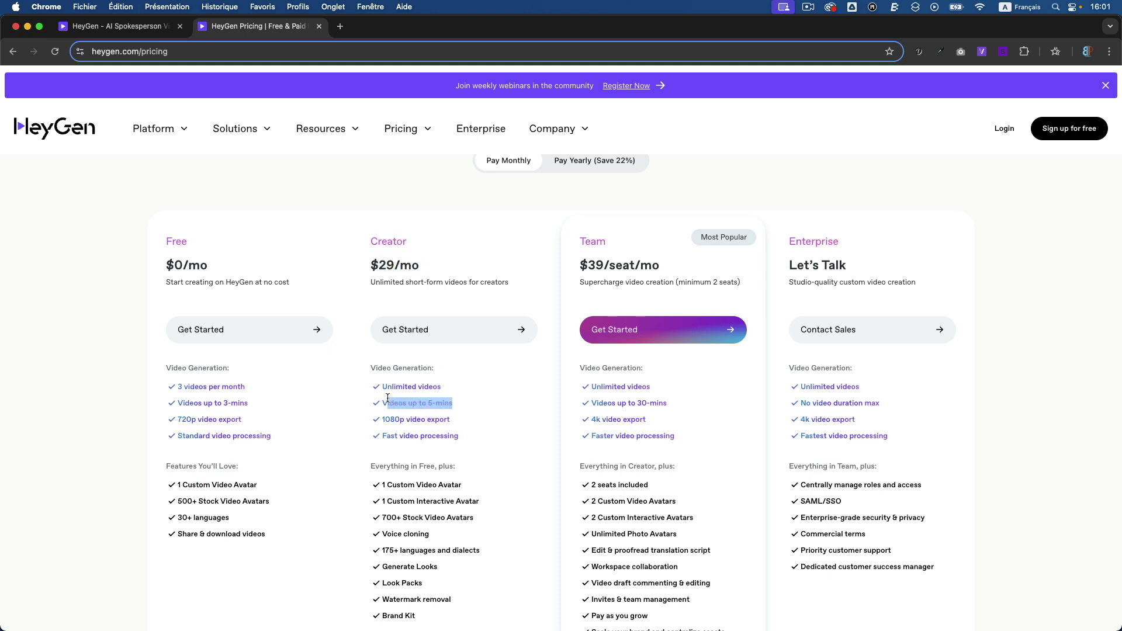
{"action": "left_click_drag", "start_coordinate": [450, 419], "coordinate": [391, 419]}
{"action": "scroll", "coordinate": [450, 470], "scroll_direction": "down", "scroll_amount": 1}
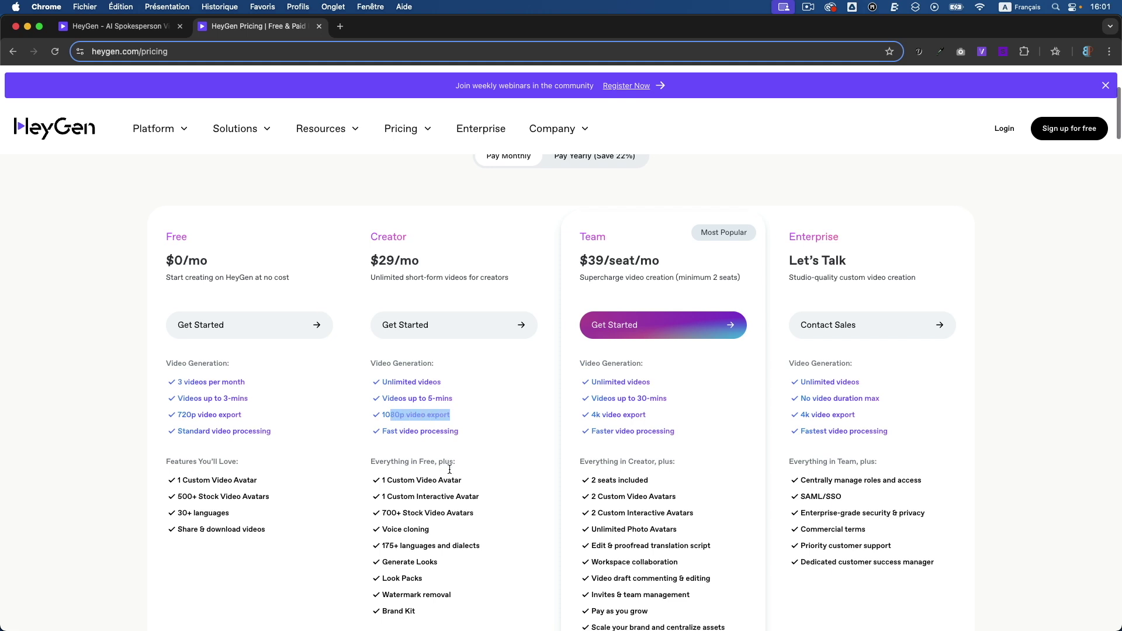
{"action": "scroll", "coordinate": [450, 470], "scroll_direction": "down", "scroll_amount": 2}
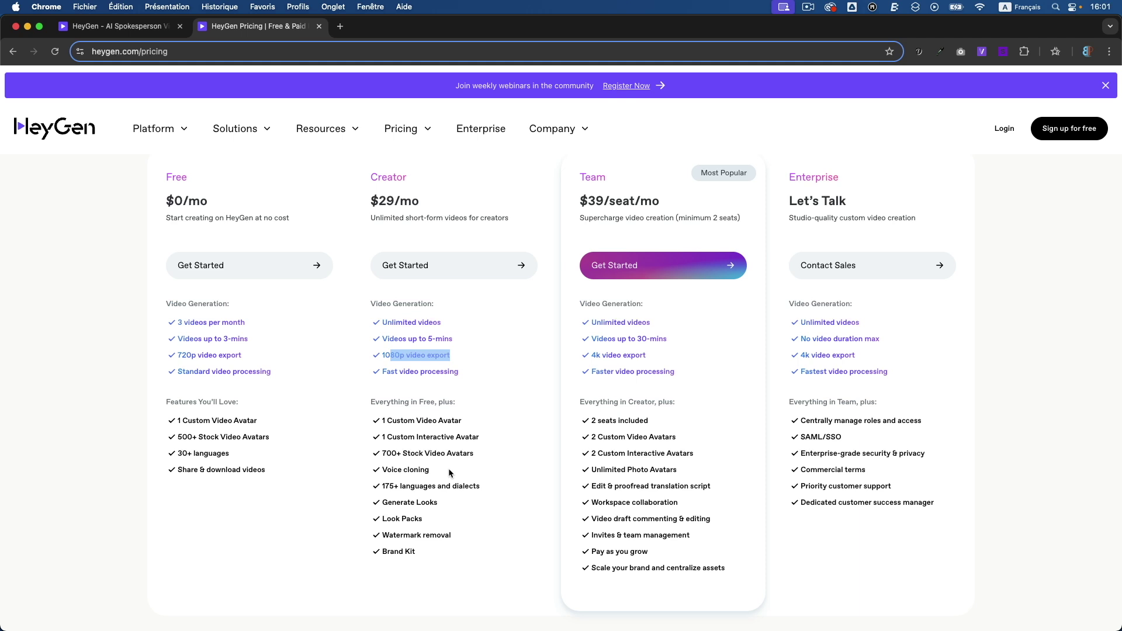
Examine the Team plan's price per seat and its video generation limits, including duration and export resolution.
{"action": "scroll", "coordinate": [495, 426], "scroll_direction": "up", "scroll_amount": 3}
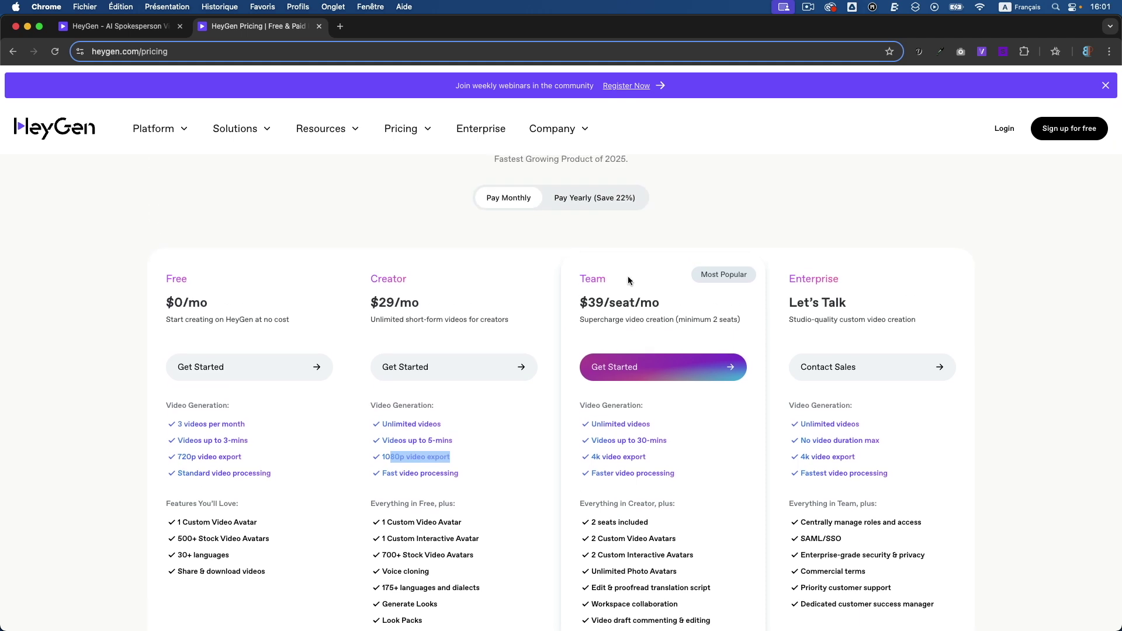
{"action": "left_click_drag", "start_coordinate": [616, 278], "coordinate": [582, 276]}
{"action": "left_click", "coordinate": [623, 283]}
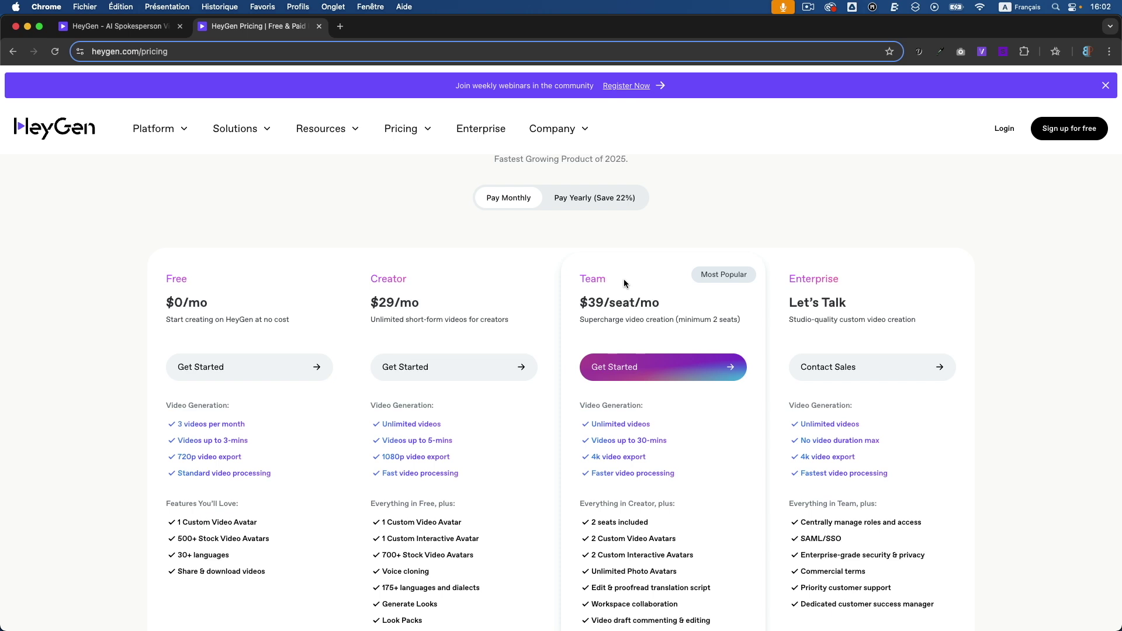
{"action": "left_click_drag", "start_coordinate": [589, 303], "coordinate": [661, 300]}
{"action": "left_click", "coordinate": [666, 300]}
{"action": "scroll", "coordinate": [667, 299], "scroll_direction": "down", "scroll_amount": 2}
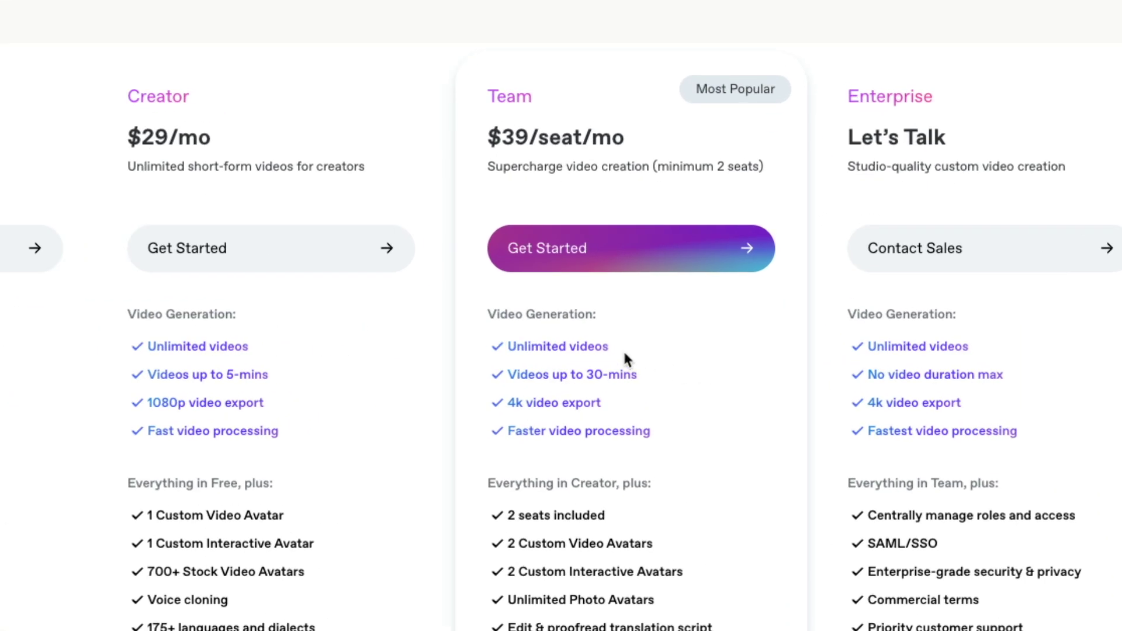
{"action": "left_click_drag", "start_coordinate": [624, 353], "coordinate": [512, 346]}
{"action": "left_click_drag", "start_coordinate": [639, 374], "coordinate": [534, 371]}
{"action": "left_click_drag", "start_coordinate": [611, 404], "coordinate": [509, 403]}
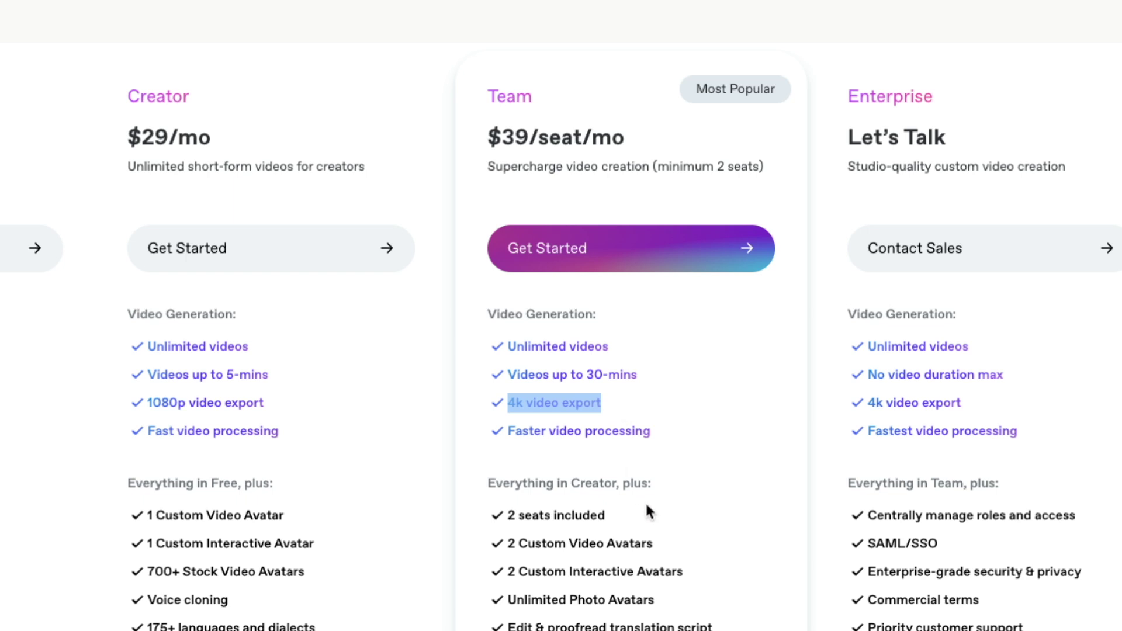
Review the Team plan's extra features: included seats, custom video avatars and translation script proofreading.
{"action": "scroll", "coordinate": [646, 512], "scroll_direction": "down", "scroll_amount": 2}
{"action": "left_click_drag", "start_coordinate": [607, 406], "coordinate": [503, 403]}
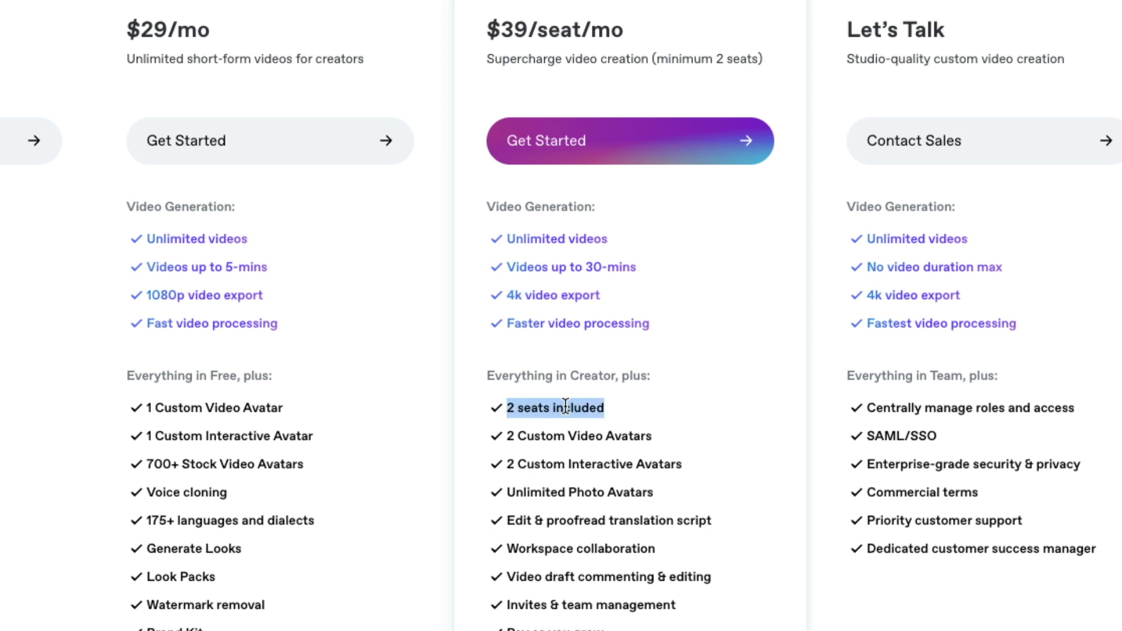
{"action": "left_click", "coordinate": [624, 405]}
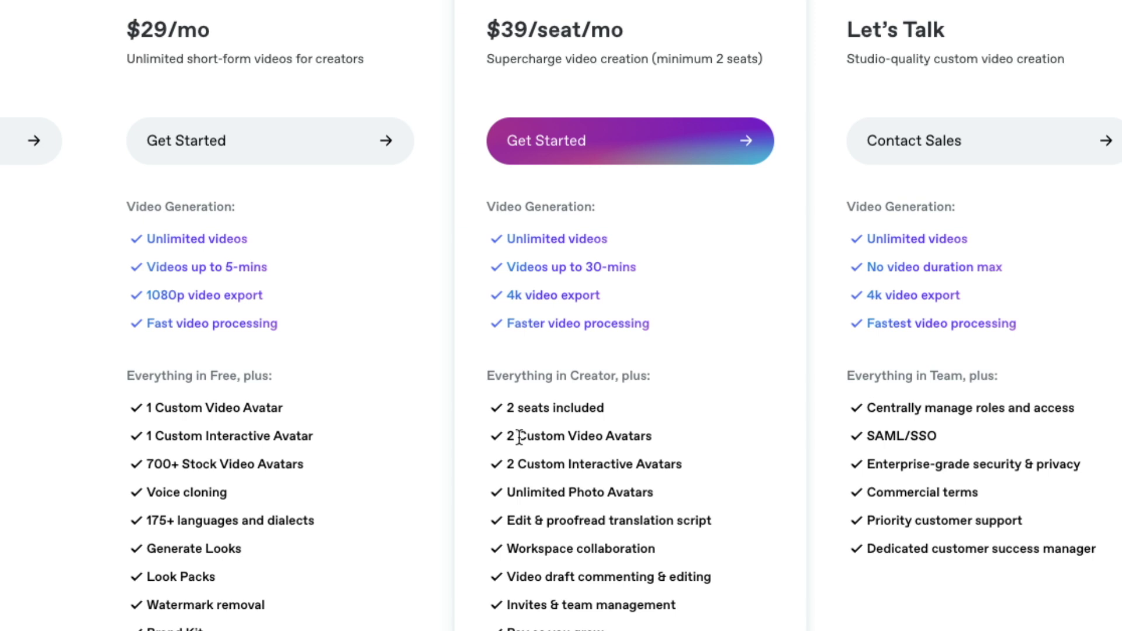
{"action": "left_click_drag", "start_coordinate": [508, 438], "coordinate": [639, 433]}
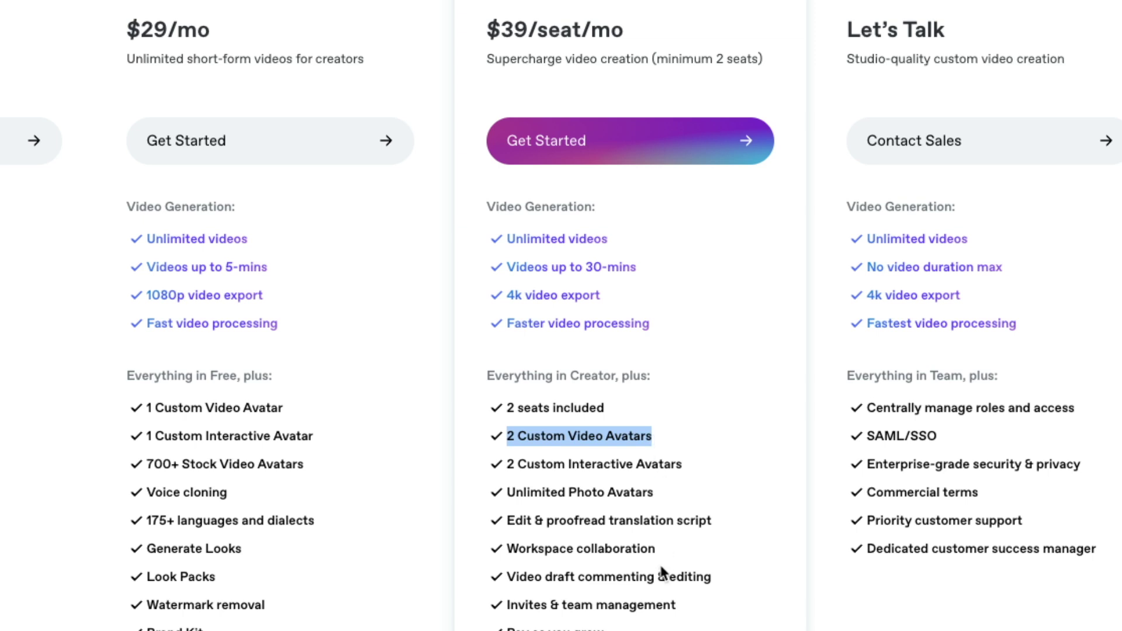
{"action": "scroll", "coordinate": [666, 578], "scroll_direction": "down", "scroll_amount": 1}
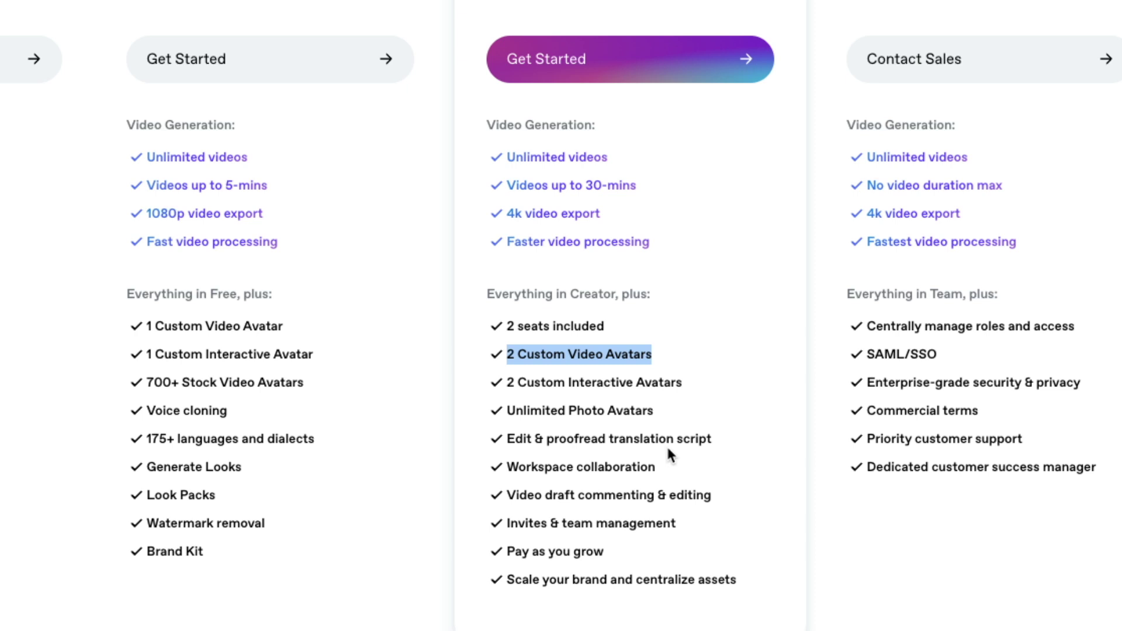
{"action": "left_click_drag", "start_coordinate": [549, 440], "coordinate": [605, 436]}
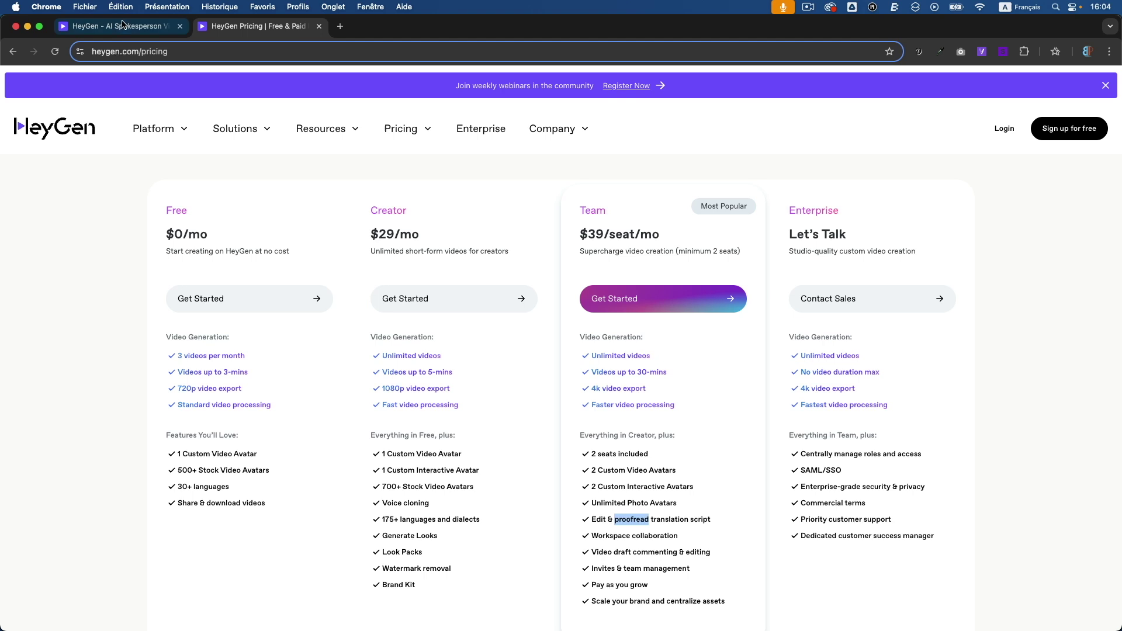
Return to the HeyGen app and open the looks of the "lolo" avatar from the second page of My Avatars.
{"action": "left_click", "coordinate": [124, 27]}
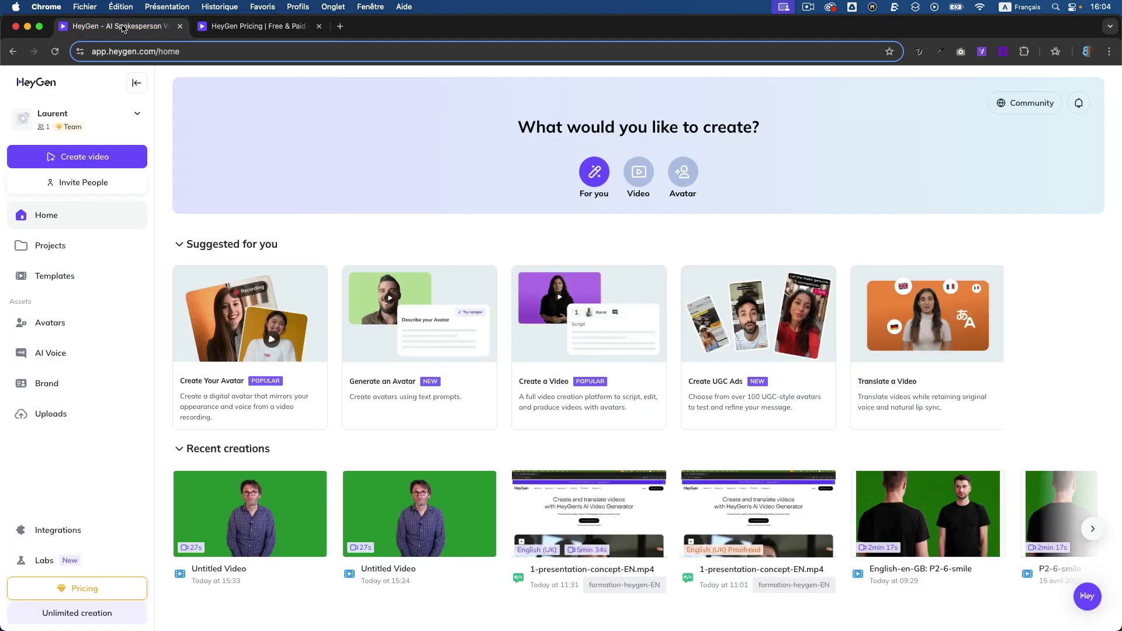
{"action": "left_click", "coordinate": [60, 322]}
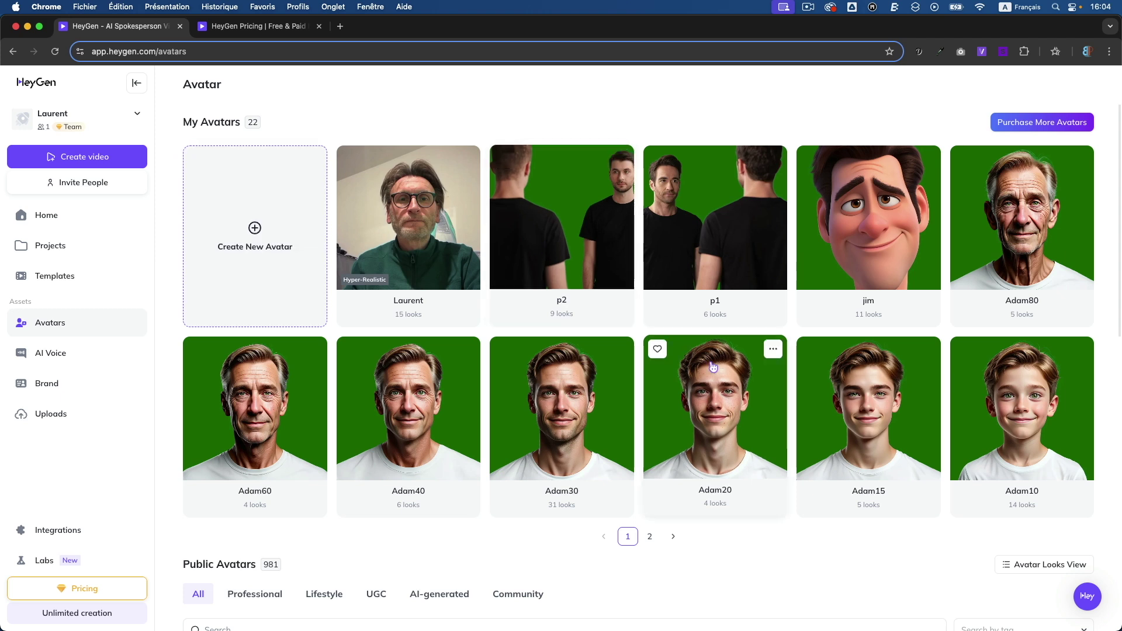
{"action": "left_click", "coordinate": [650, 538]}
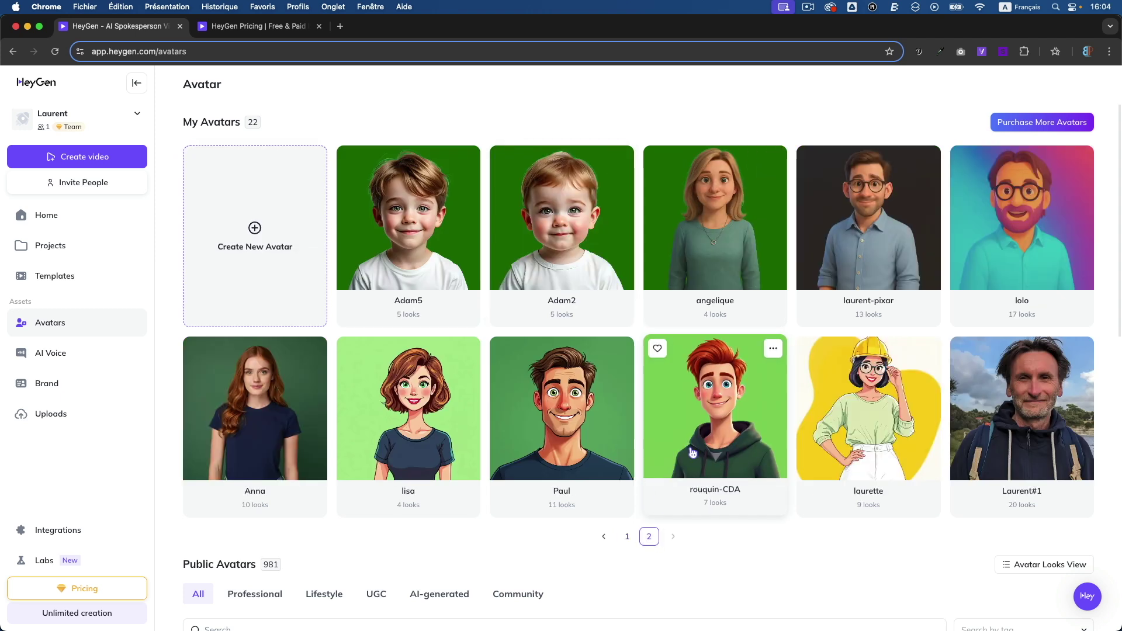
{"action": "left_click", "coordinate": [967, 297]}
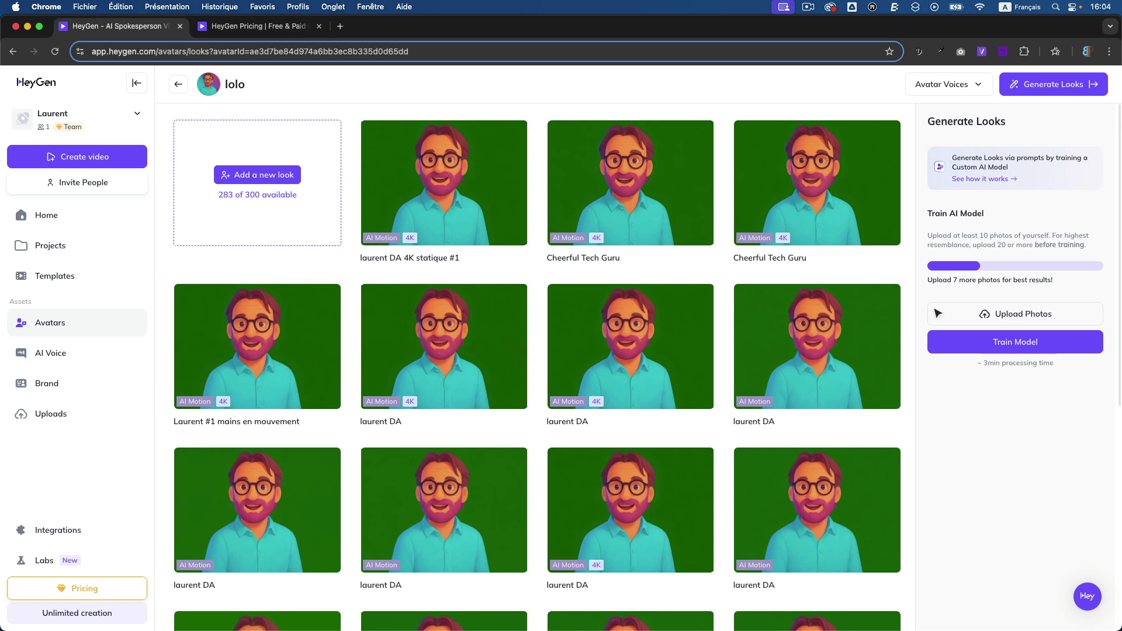
Preview the original "Cheerful Teal Scholar" look and the green-background "Cheerful Tech Guru" look beside it, closing each preview.
{"action": "scroll", "coordinate": [911, 402], "scroll_direction": "down", "scroll_amount": 6}
{"action": "left_click", "coordinate": [468, 431]}
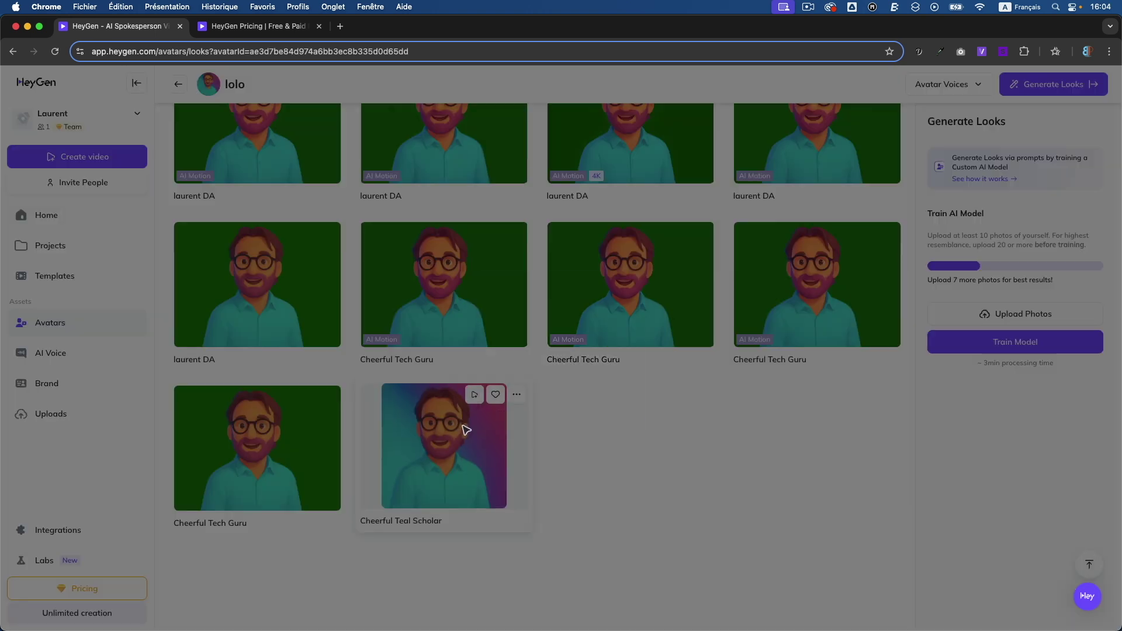
{"action": "left_click", "coordinate": [736, 186]}
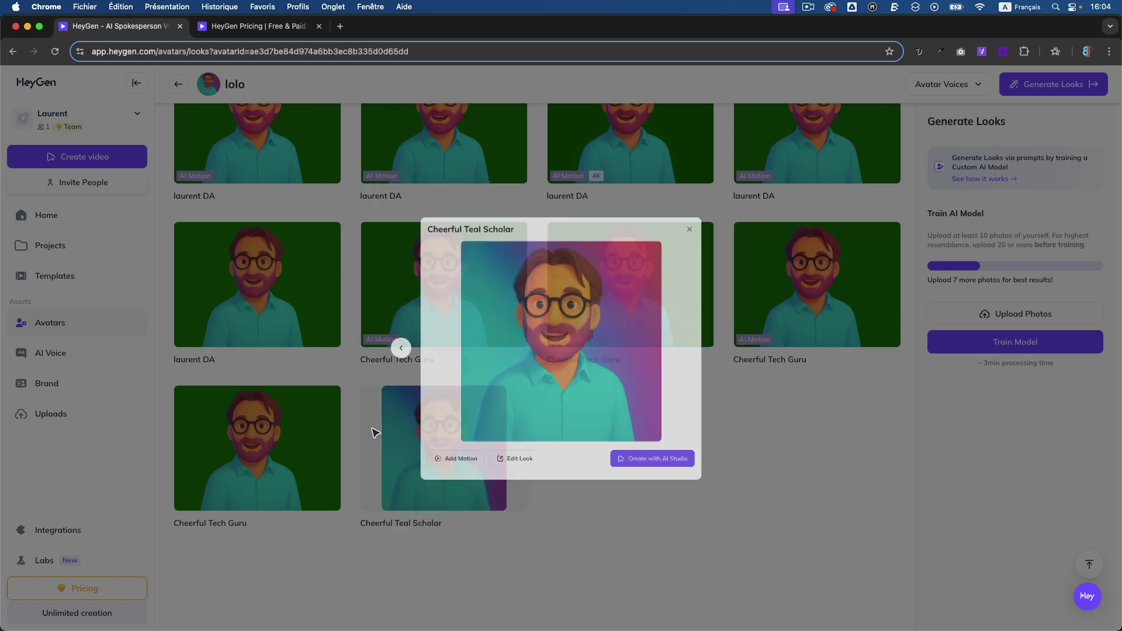
{"action": "left_click", "coordinate": [274, 456]}
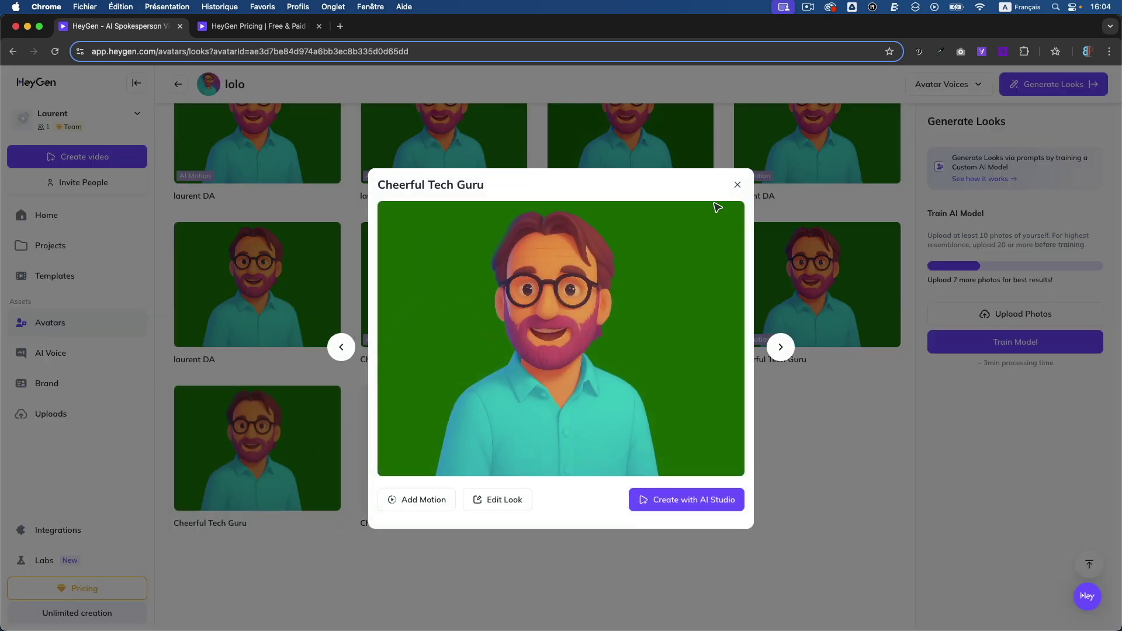
{"action": "left_click", "coordinate": [737, 184]}
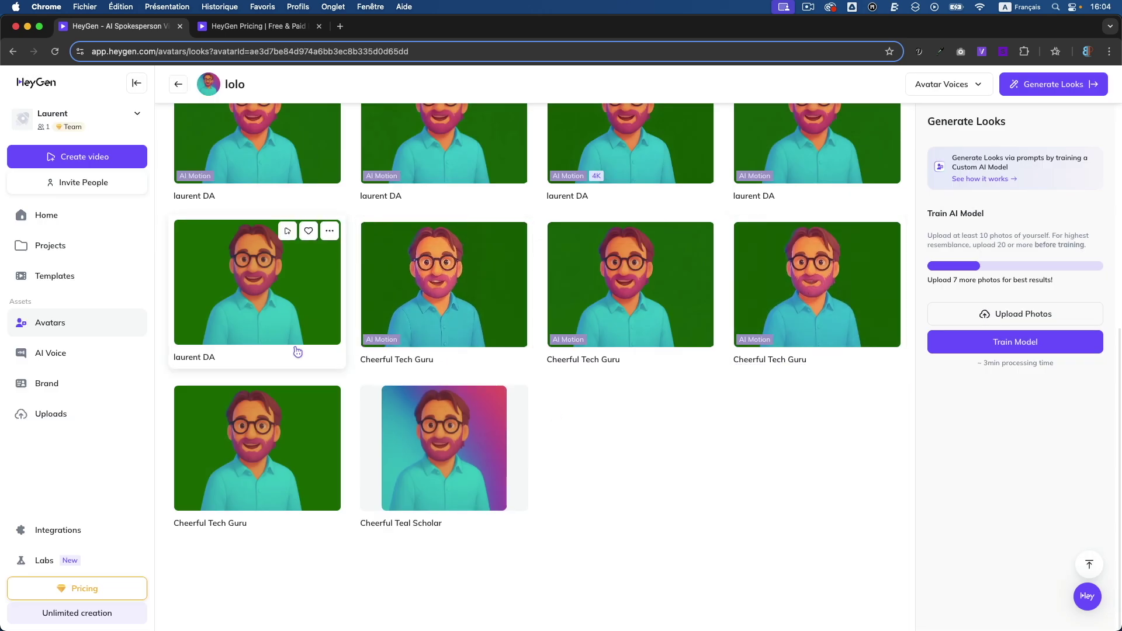
Create a landscape video with the avatar's 4K AI Motion look "#1 mains en mouvement".
{"action": "scroll", "coordinate": [314, 295], "scroll_direction": "up", "scroll_amount": 1}
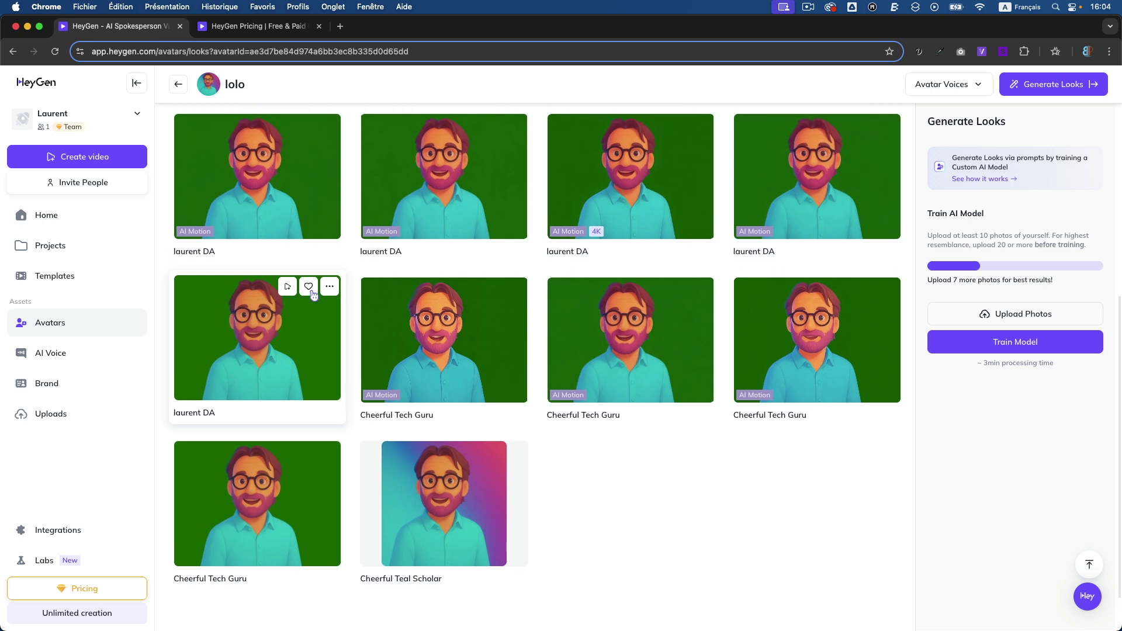
{"action": "scroll", "coordinate": [286, 368], "scroll_direction": "up", "scroll_amount": 1}
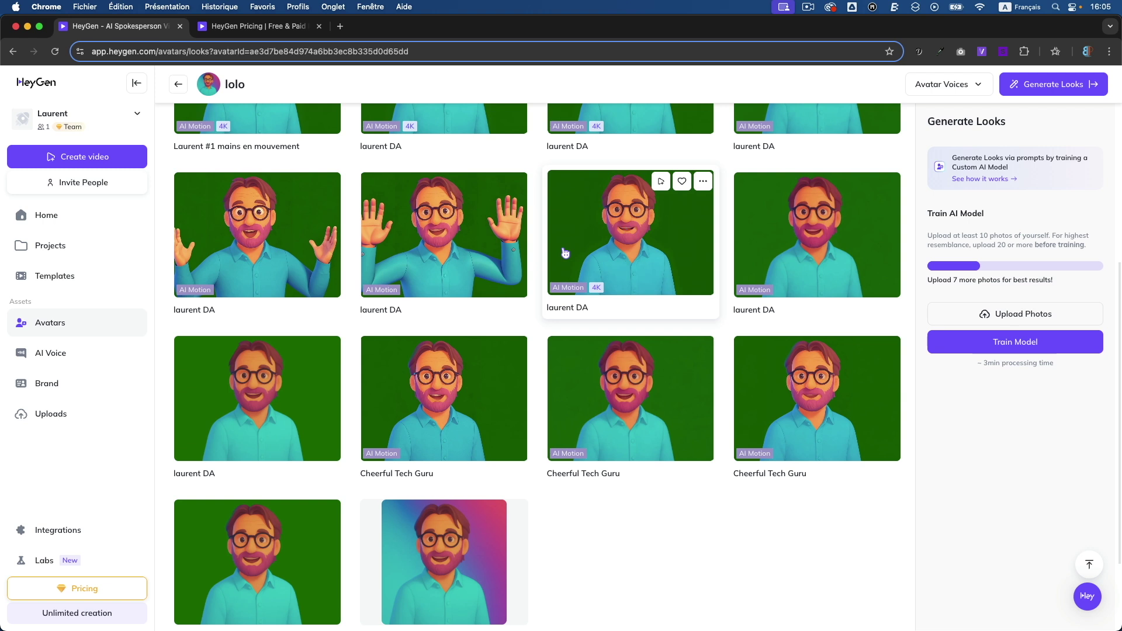
{"action": "scroll", "coordinate": [565, 252], "scroll_direction": "up", "scroll_amount": 2}
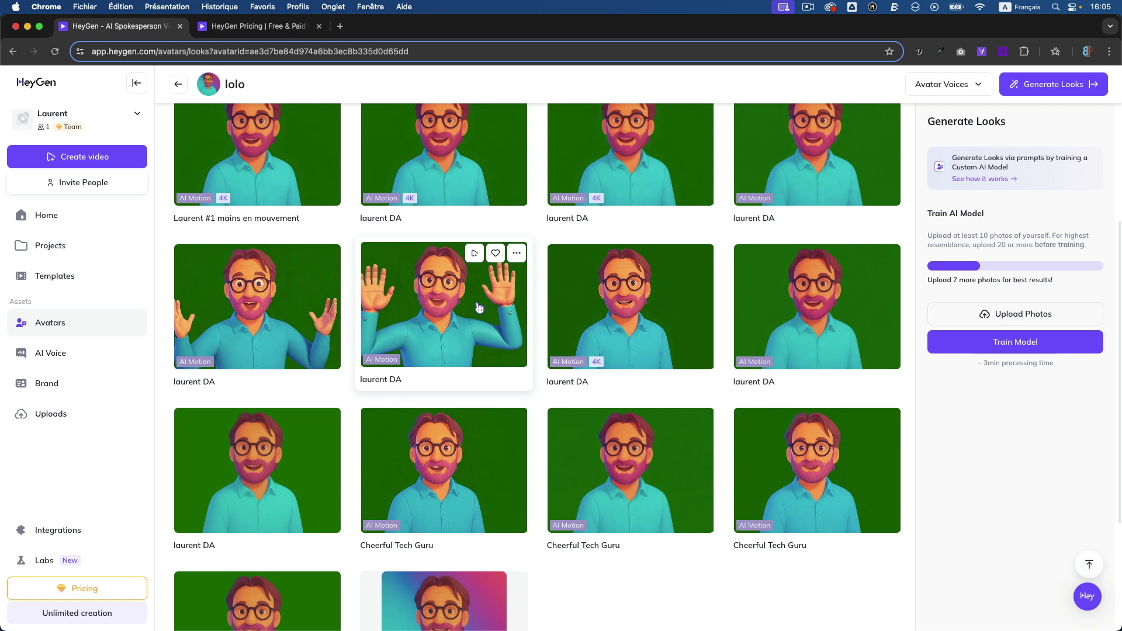
{"action": "left_click", "coordinate": [517, 253]}
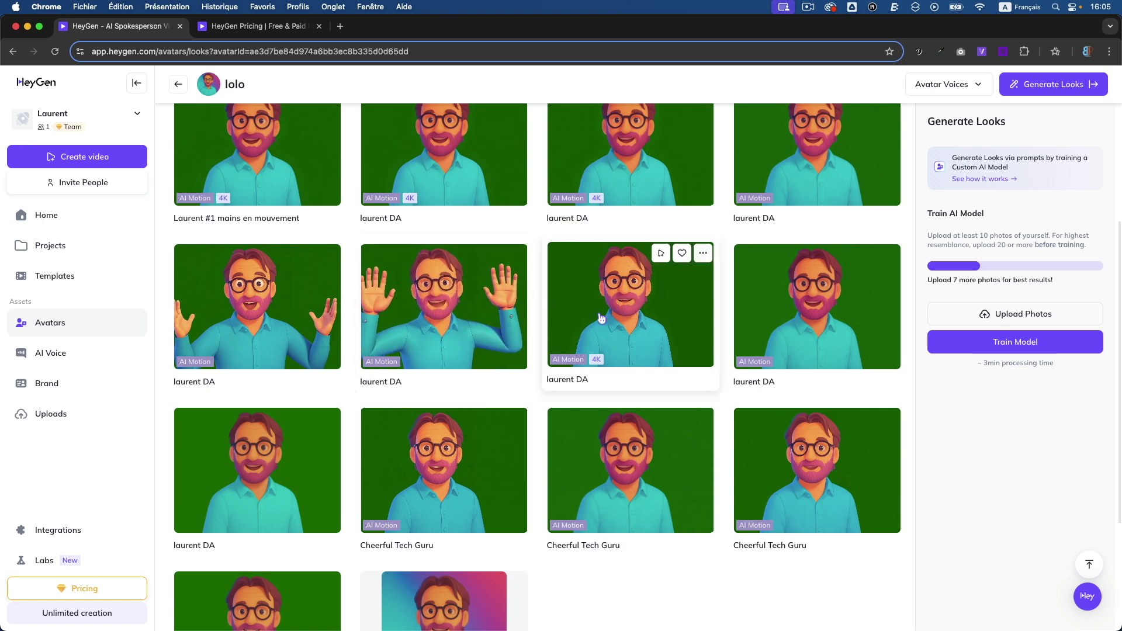
{"action": "scroll", "coordinate": [601, 318], "scroll_direction": "up", "scroll_amount": 1}
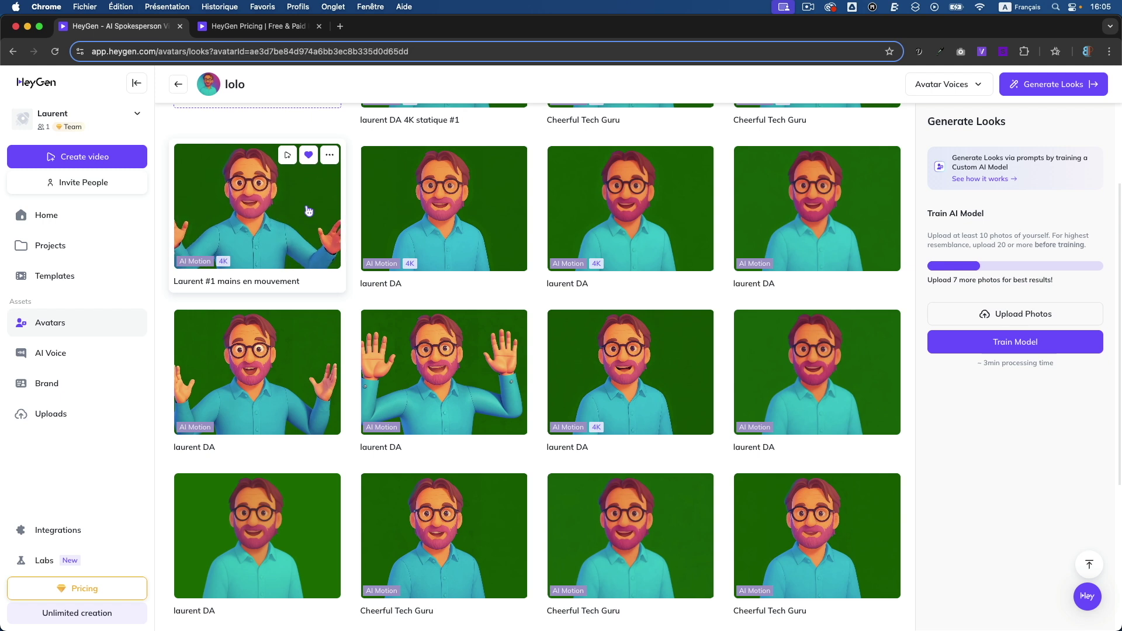
{"action": "left_click", "coordinate": [287, 155]}
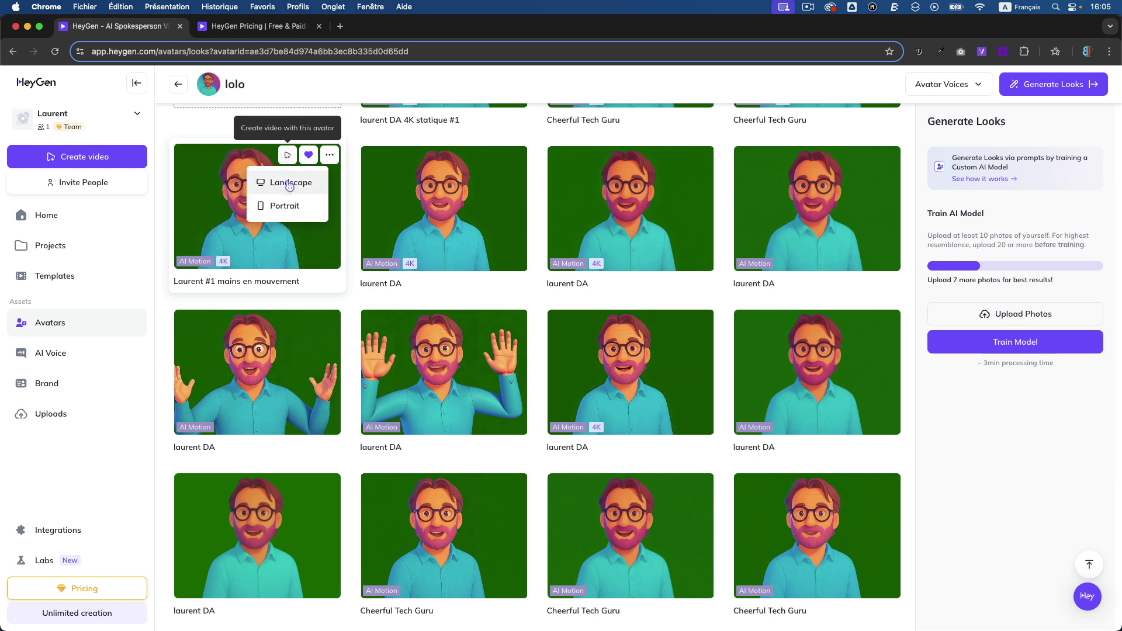
{"action": "left_click", "coordinate": [285, 183]}
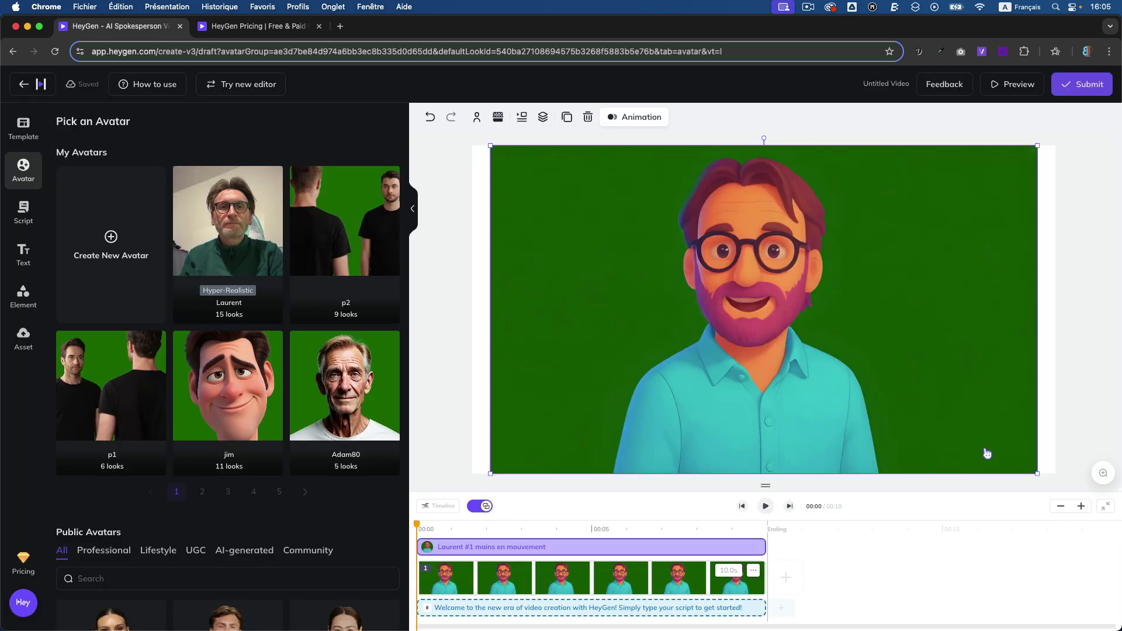
Delete the default welcome script from the video's first scene.
{"action": "left_click", "coordinate": [22, 214]}
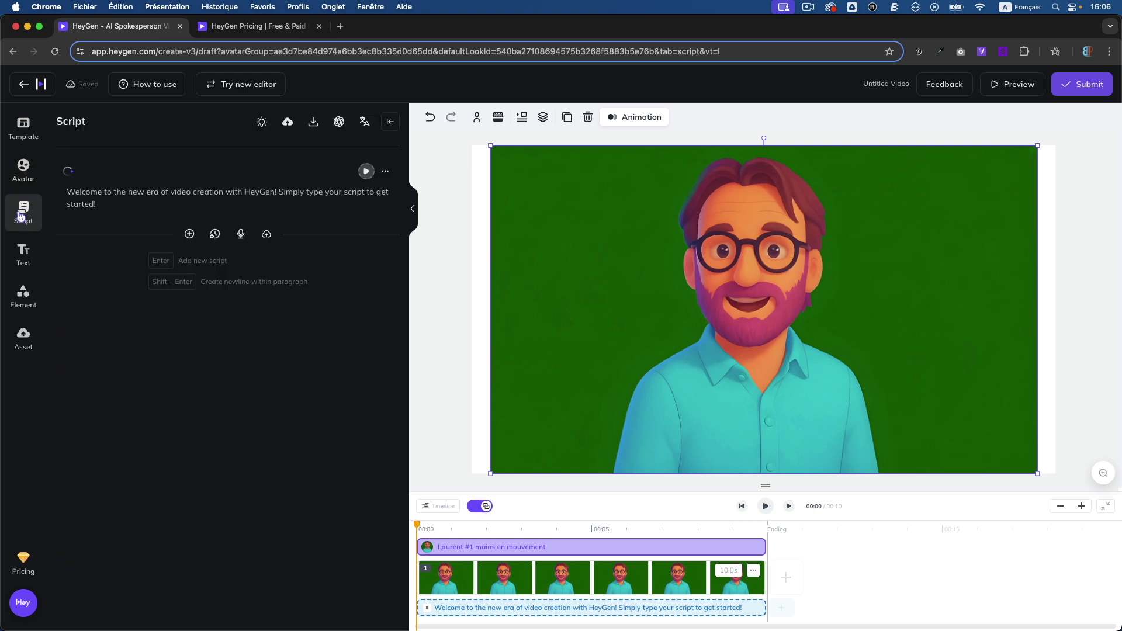
{"action": "left_click", "coordinate": [385, 213]}
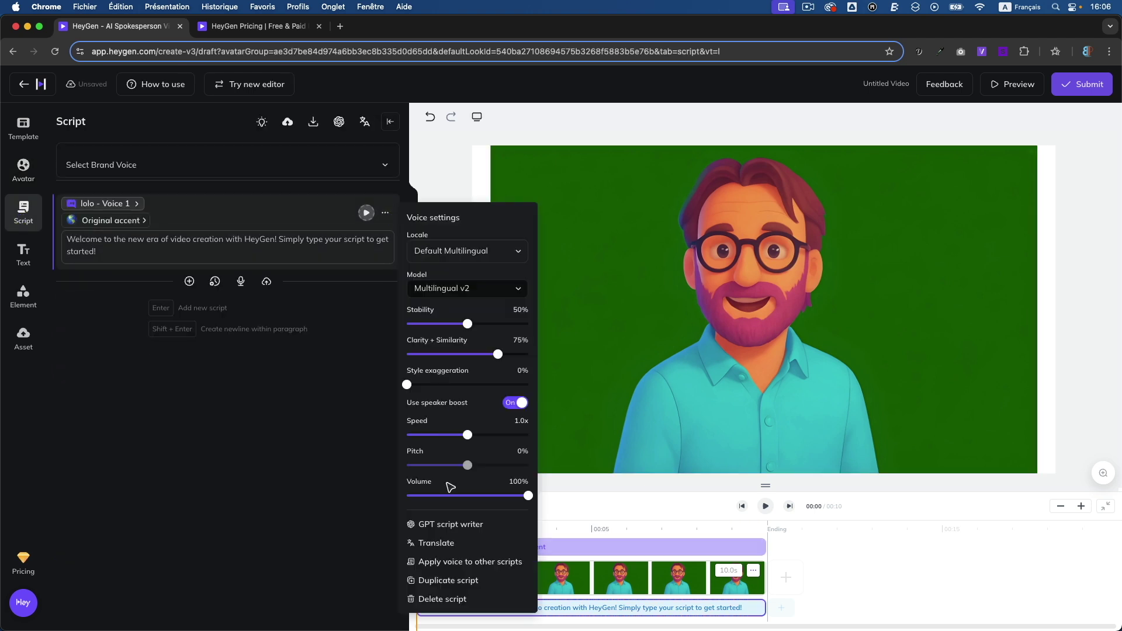
{"action": "left_click", "coordinate": [424, 599]}
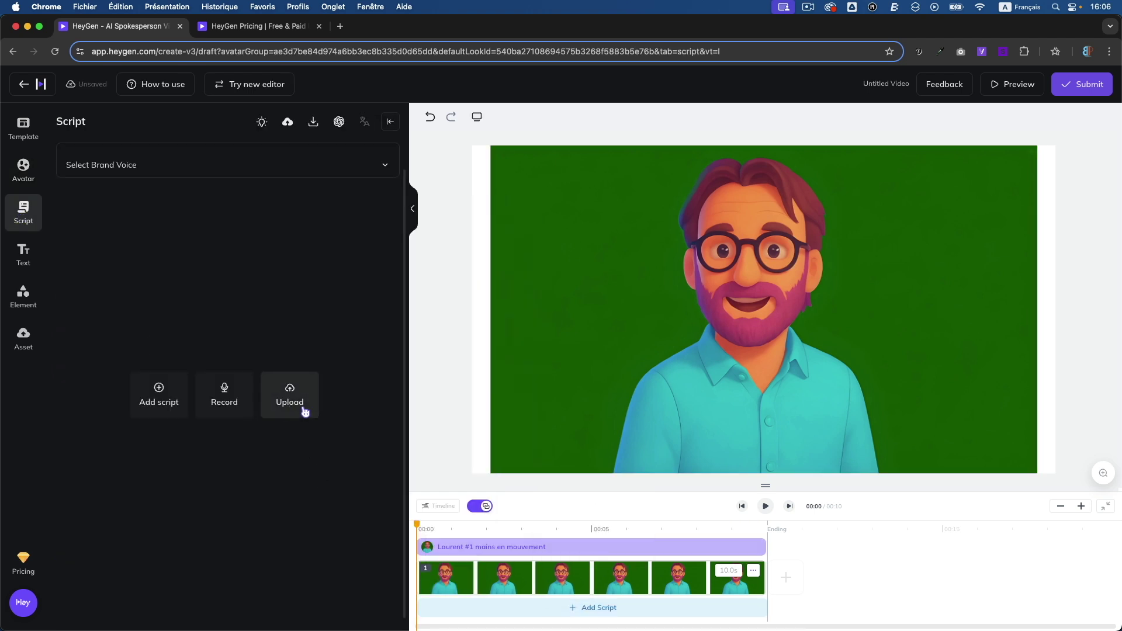
Upload the local audio file voix-heygen-devictio2.m4a as the scene's voice track.
{"action": "left_click", "coordinate": [290, 393]}
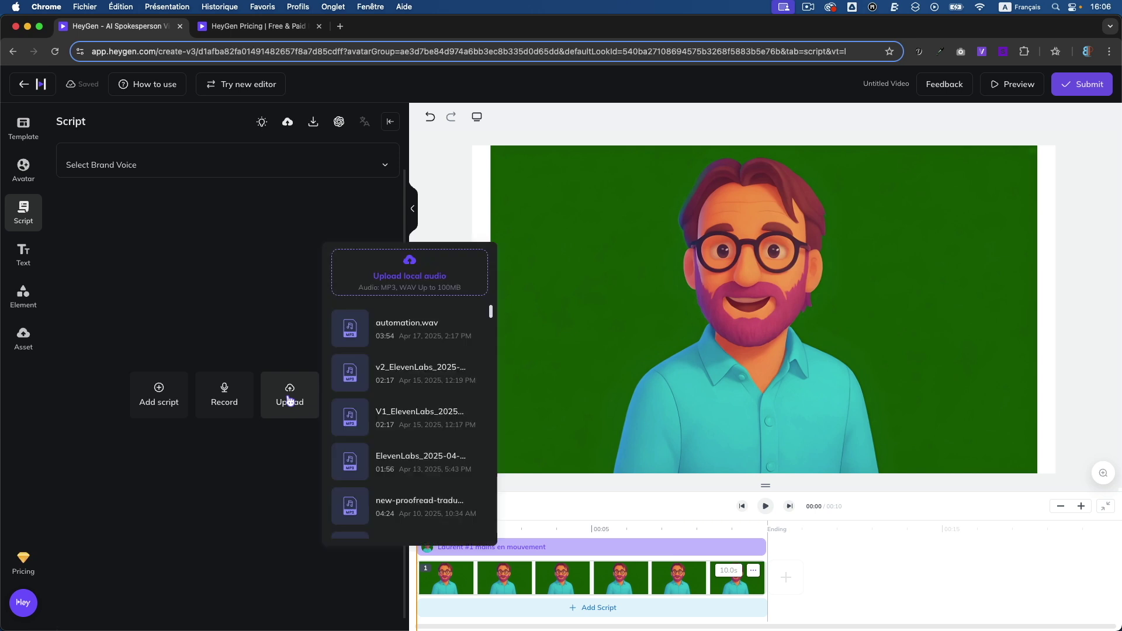
{"action": "left_click", "coordinate": [411, 272]}
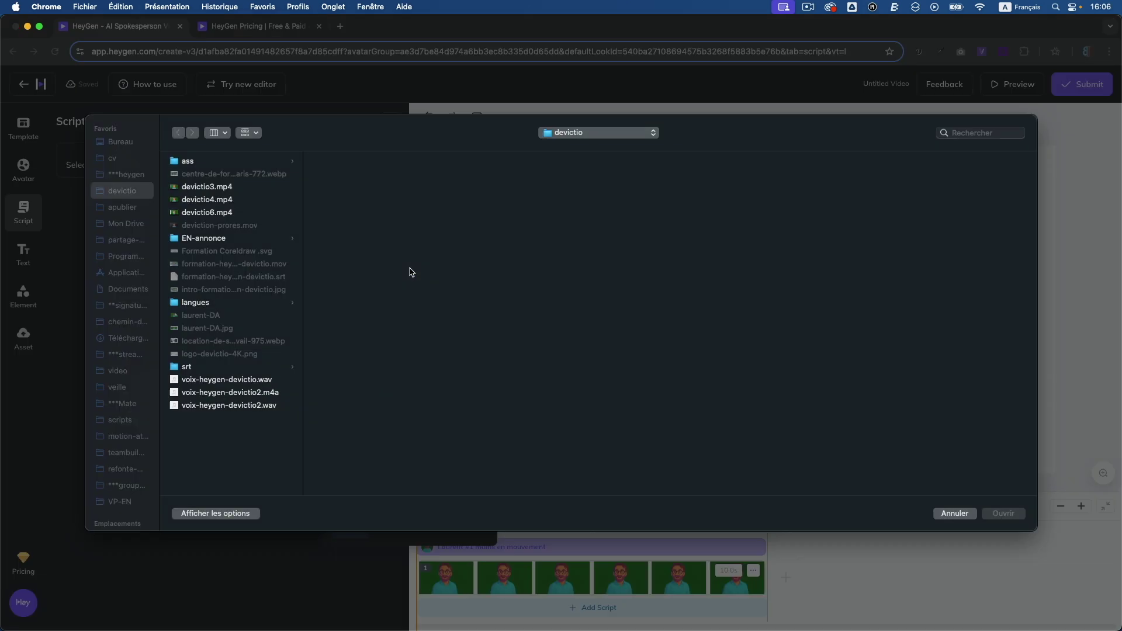
{"action": "left_click", "coordinate": [257, 396]}
{"action": "left_click", "coordinate": [1003, 514]}
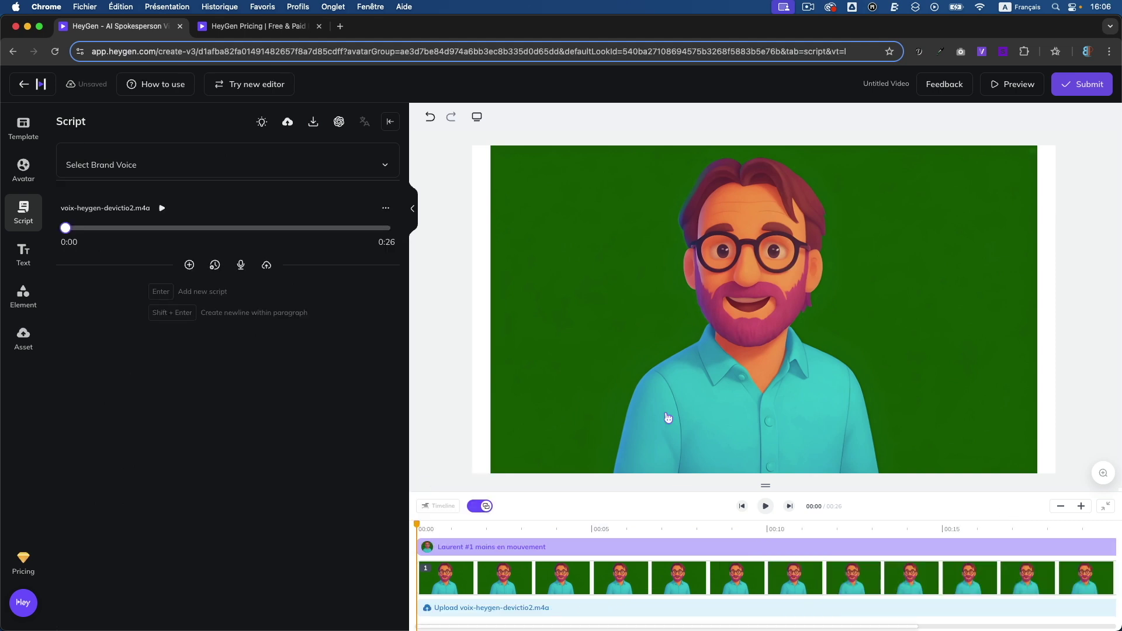
Enlarge and reposition the green-background avatar so it covers the full width and height of the scene, and deselect it.
{"action": "left_click", "coordinate": [1001, 286]}
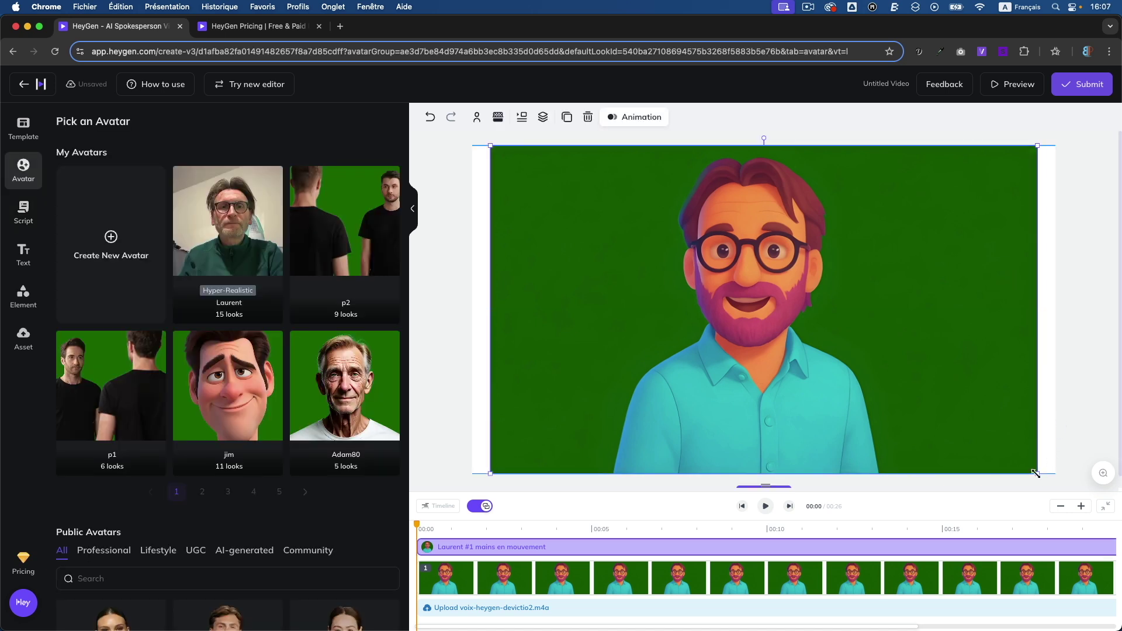
{"action": "left_click_drag", "start_coordinate": [1036, 474], "coordinate": [1062, 483]}
{"action": "left_click_drag", "start_coordinate": [481, 140], "coordinate": [470, 138]}
{"action": "left_click_drag", "start_coordinate": [711, 243], "coordinate": [709, 251]}
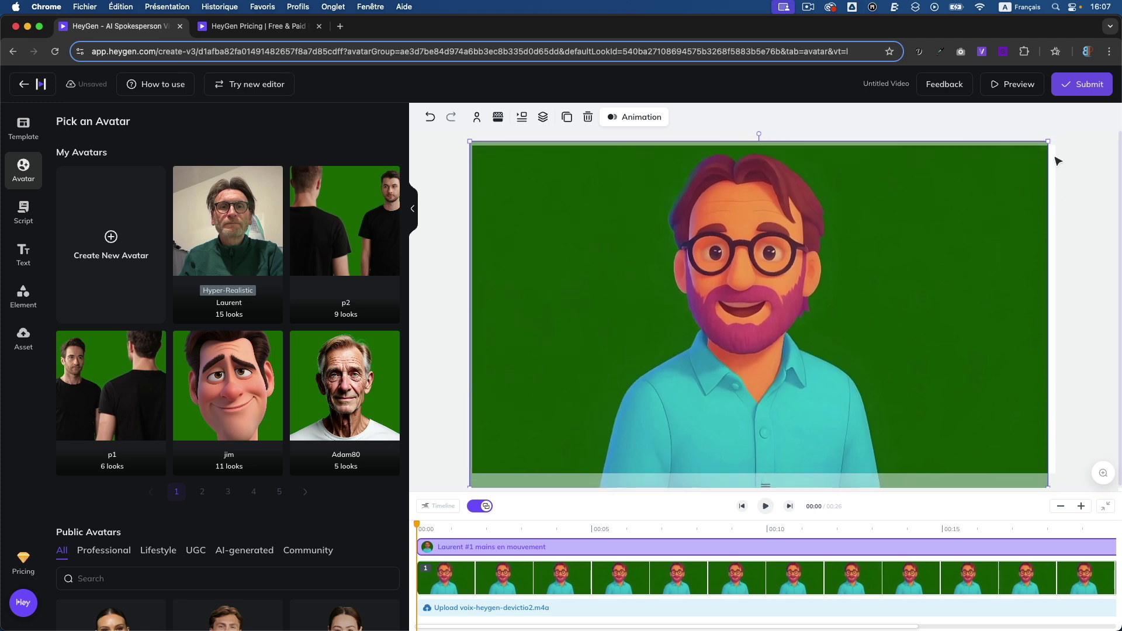
{"action": "left_click_drag", "start_coordinate": [1047, 142], "coordinate": [1056, 142]}
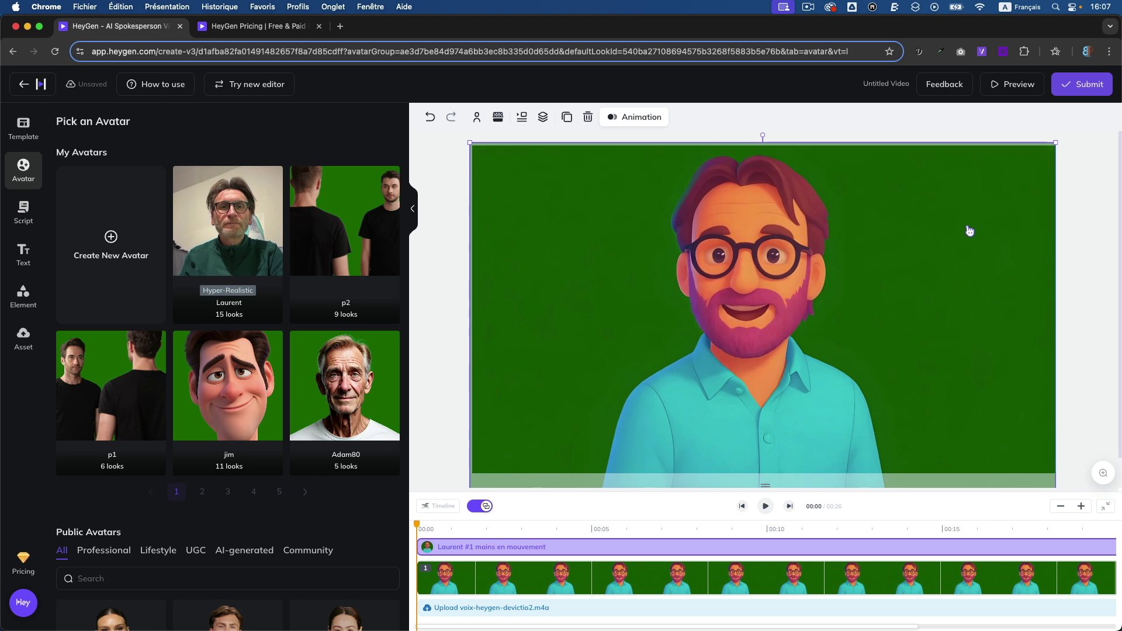
{"action": "left_click", "coordinate": [1101, 216]}
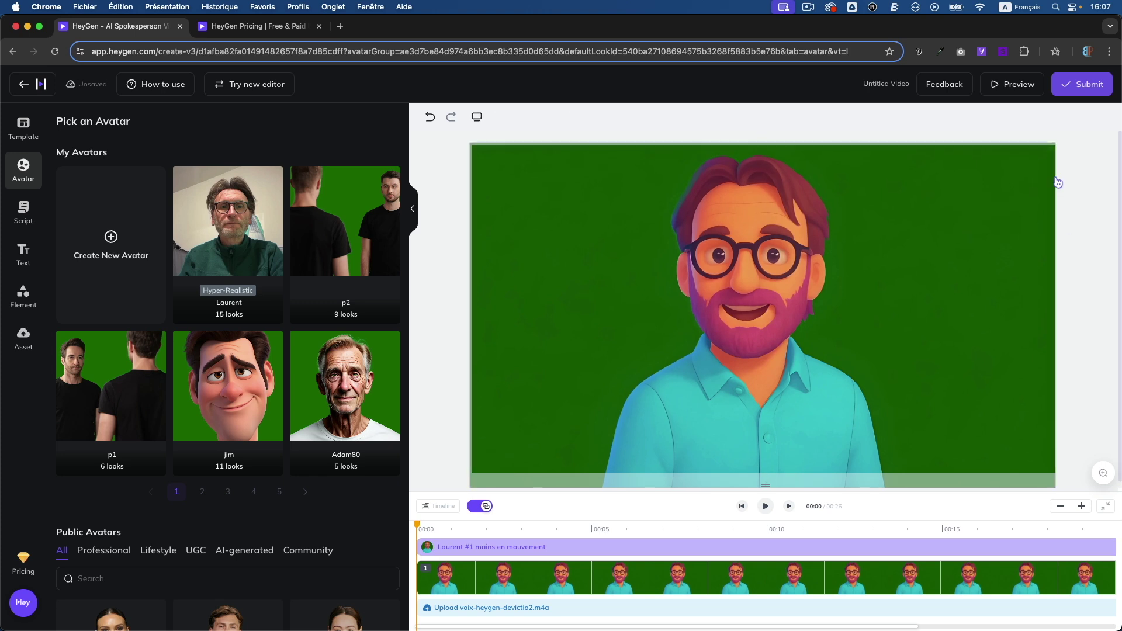
Review the resolution options in the video submission settings and close the dialog without submitting.
{"action": "left_click", "coordinate": [1089, 85]}
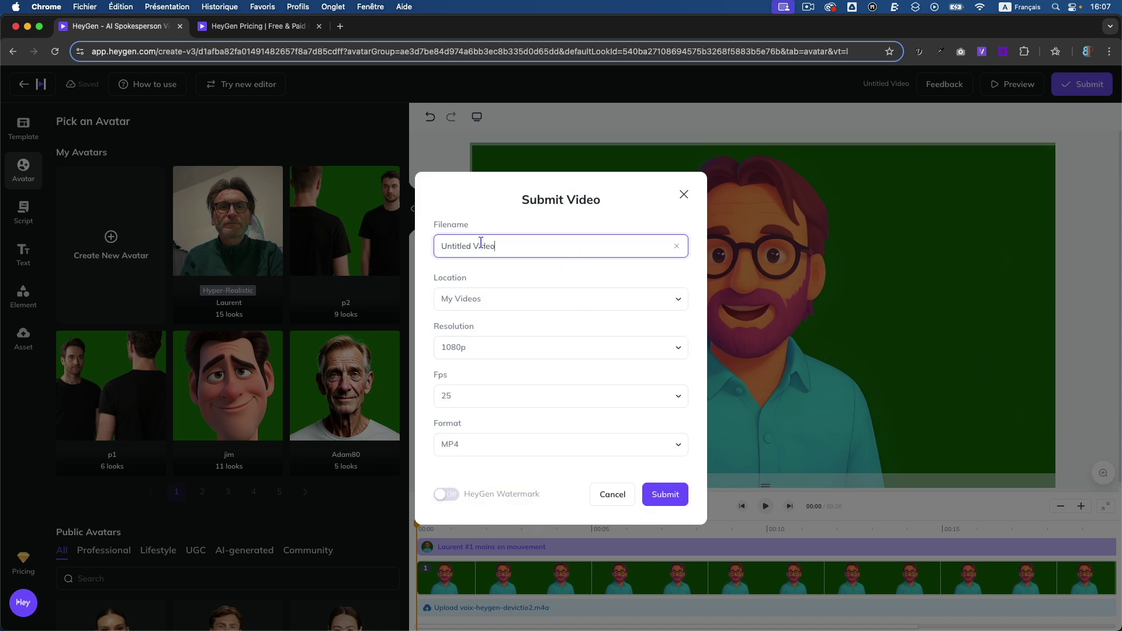
{"action": "left_click", "coordinate": [492, 346]}
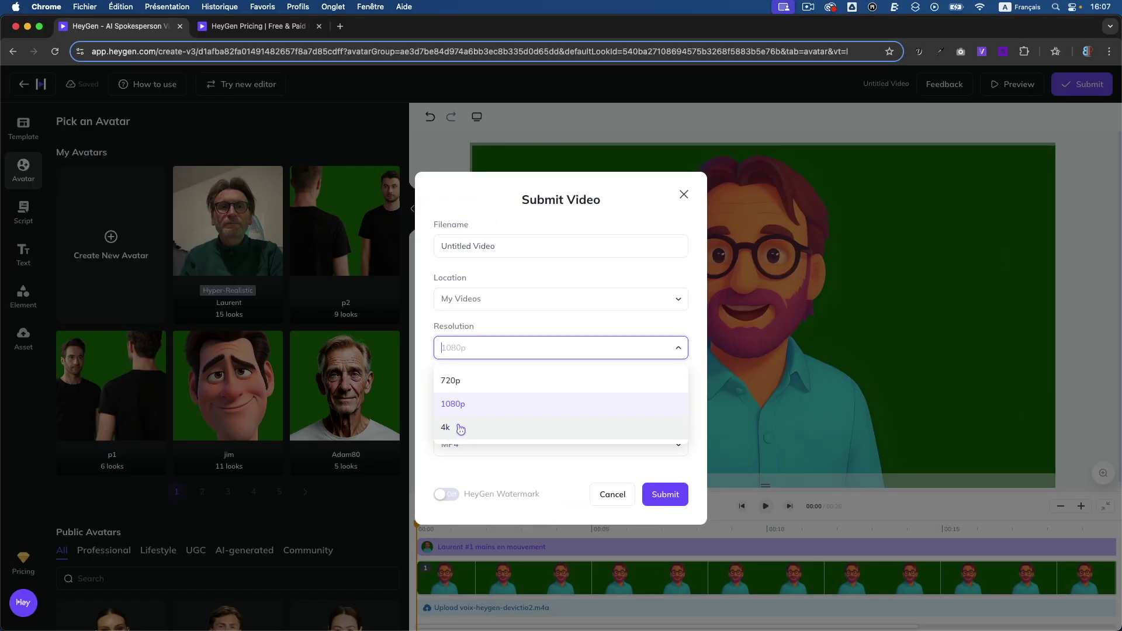
{"action": "left_click", "coordinate": [723, 131]}
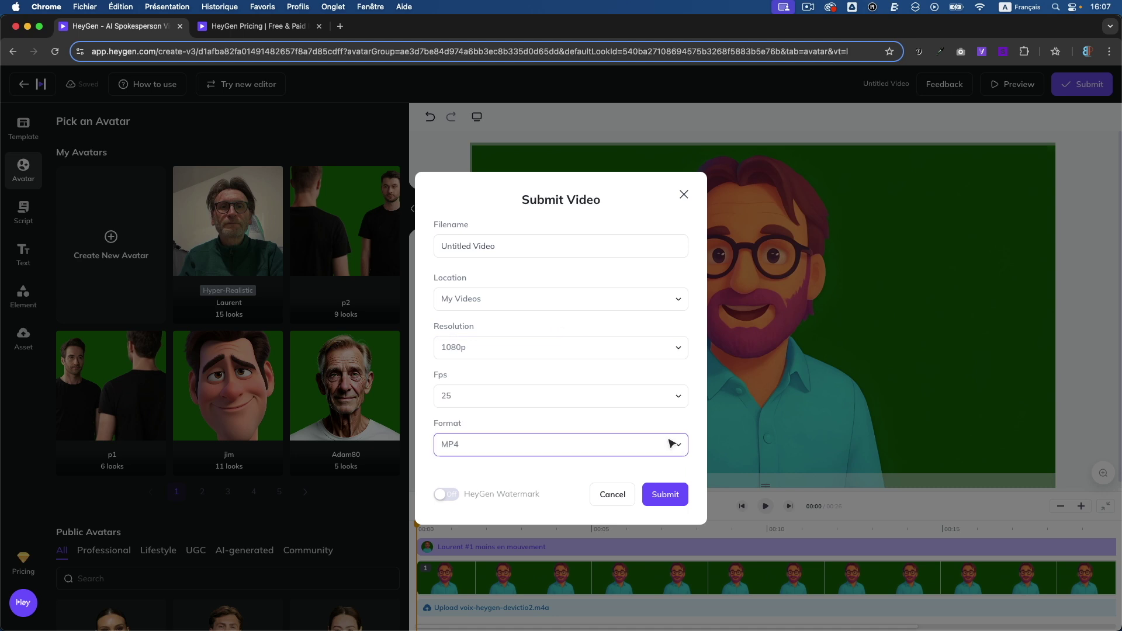
{"action": "left_click", "coordinate": [684, 196]}
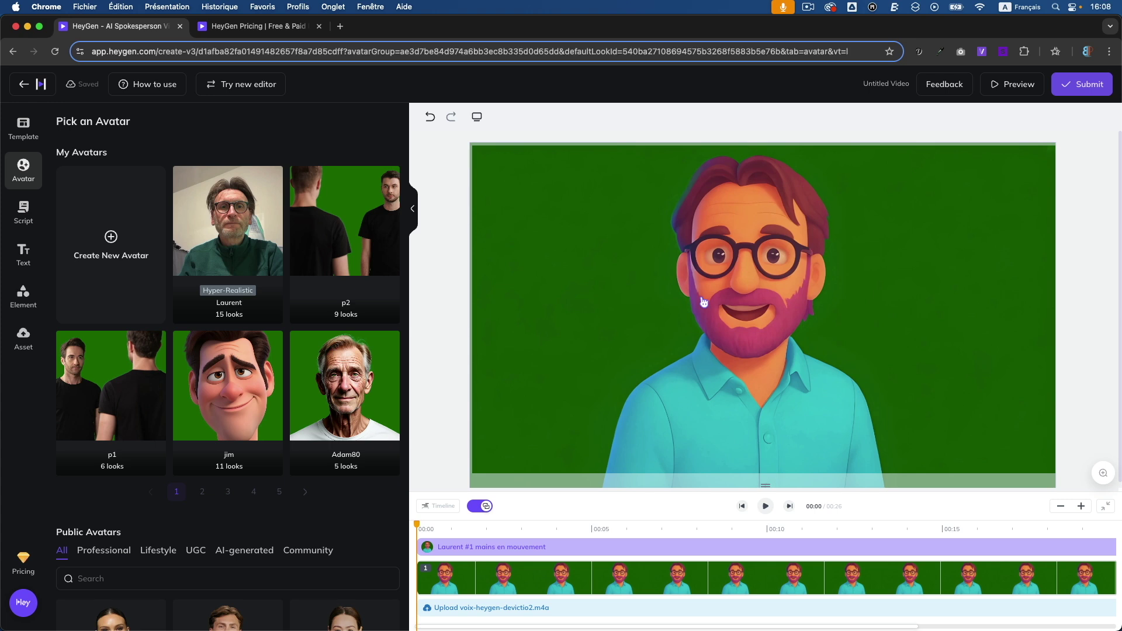
Leave the video editor and check the team seat allocation under Members & Spaces in the account settings.
{"action": "left_click", "coordinate": [24, 83]}
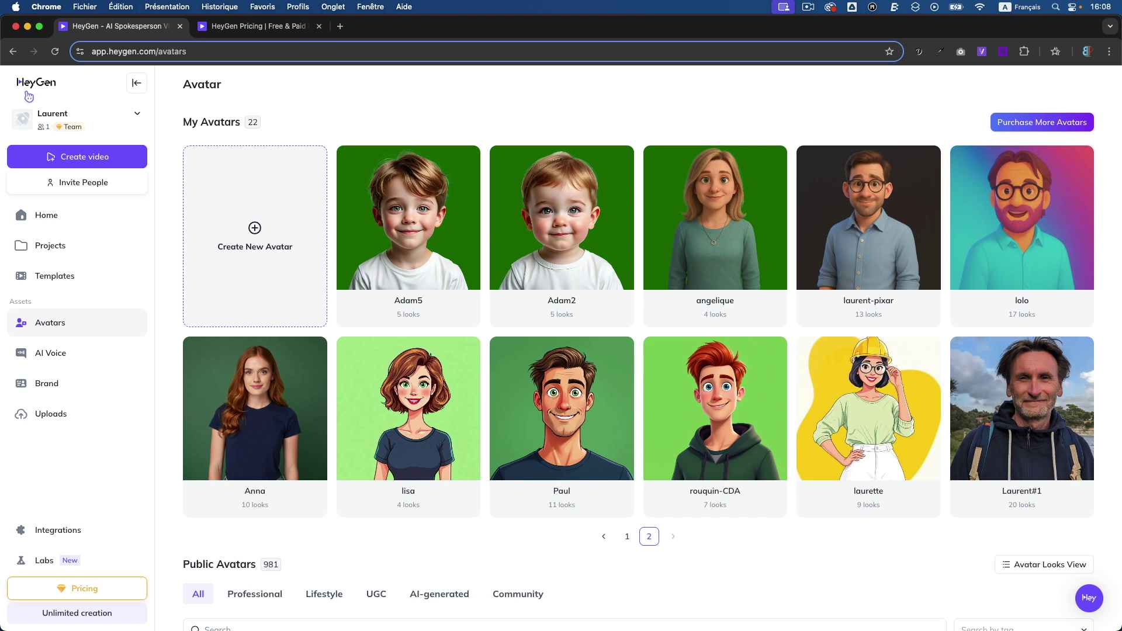
{"action": "left_click", "coordinate": [85, 118]}
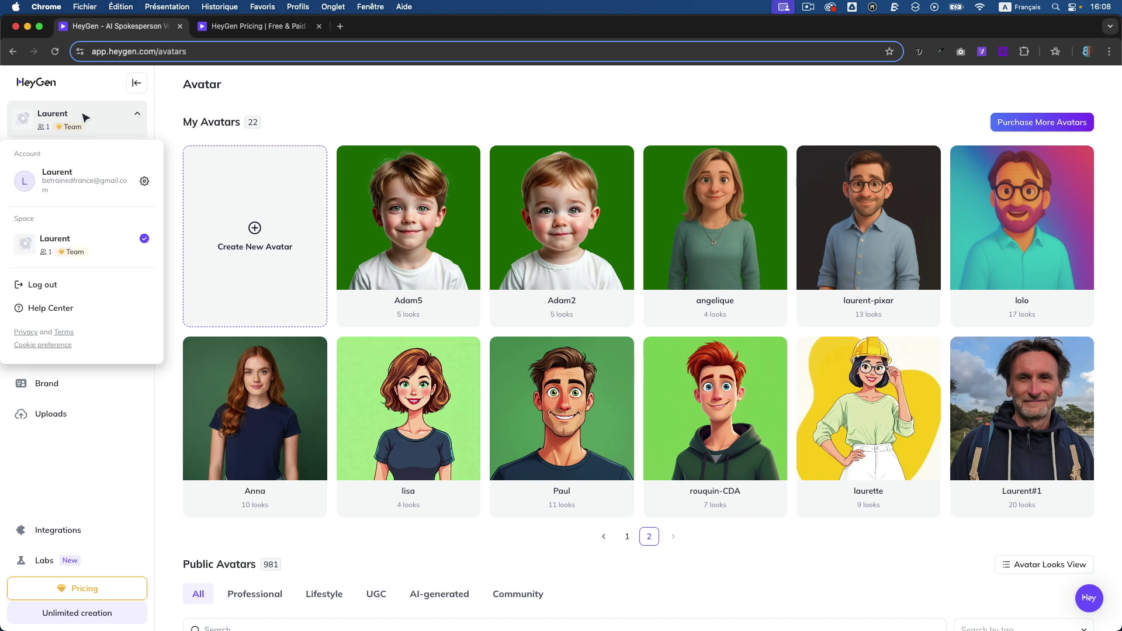
{"action": "left_click", "coordinate": [77, 176]}
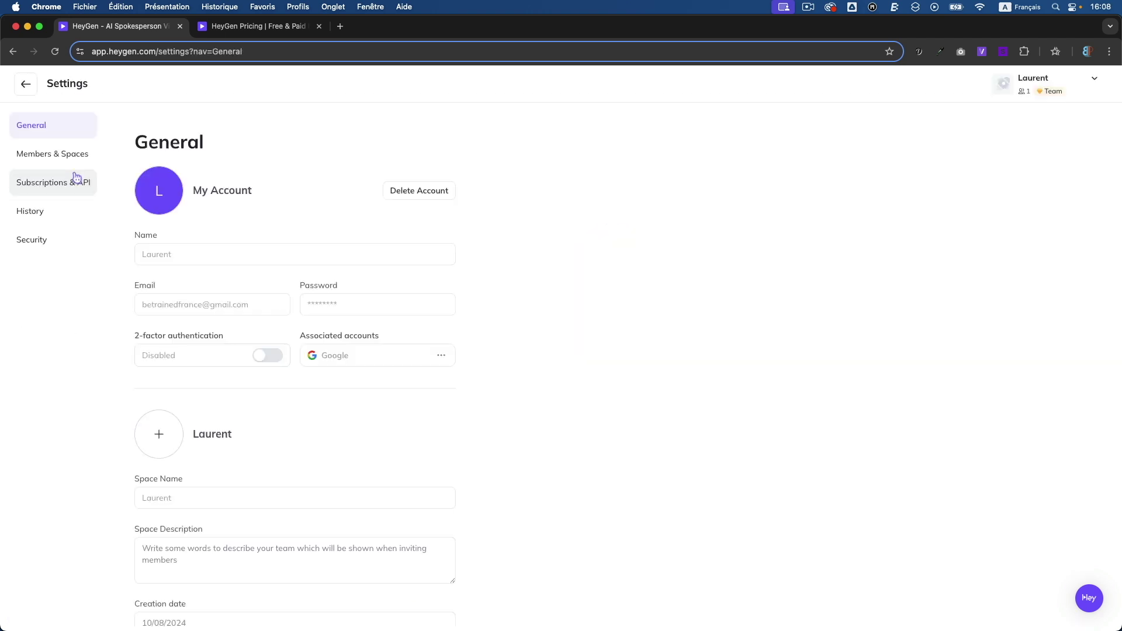
{"action": "left_click", "coordinate": [53, 156]}
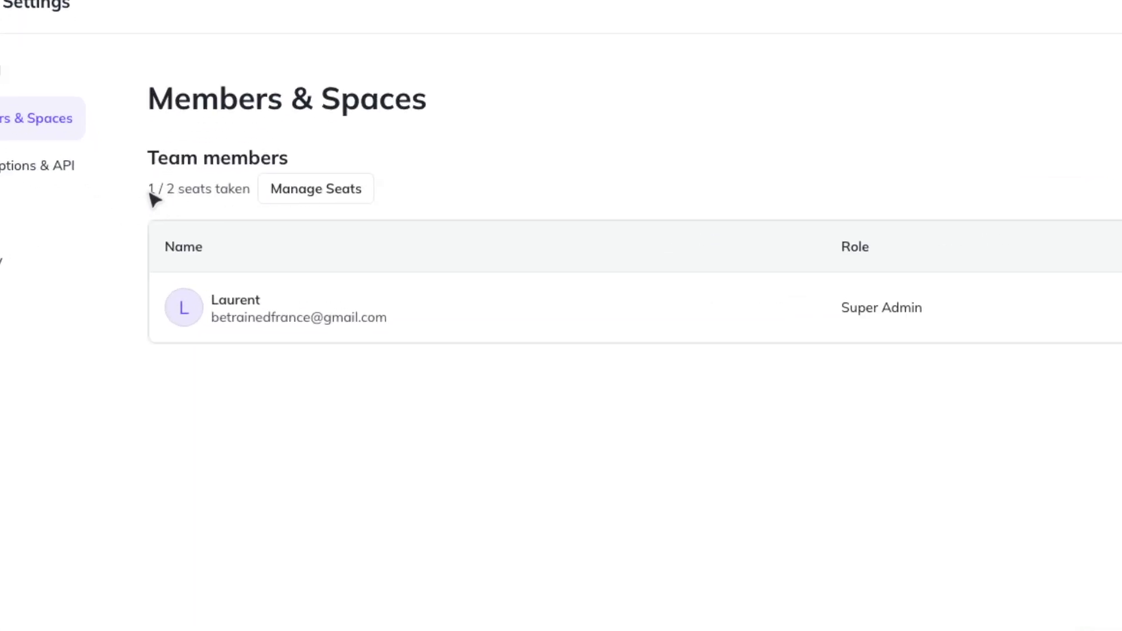
{"action": "double_click", "coordinate": [169, 191]}
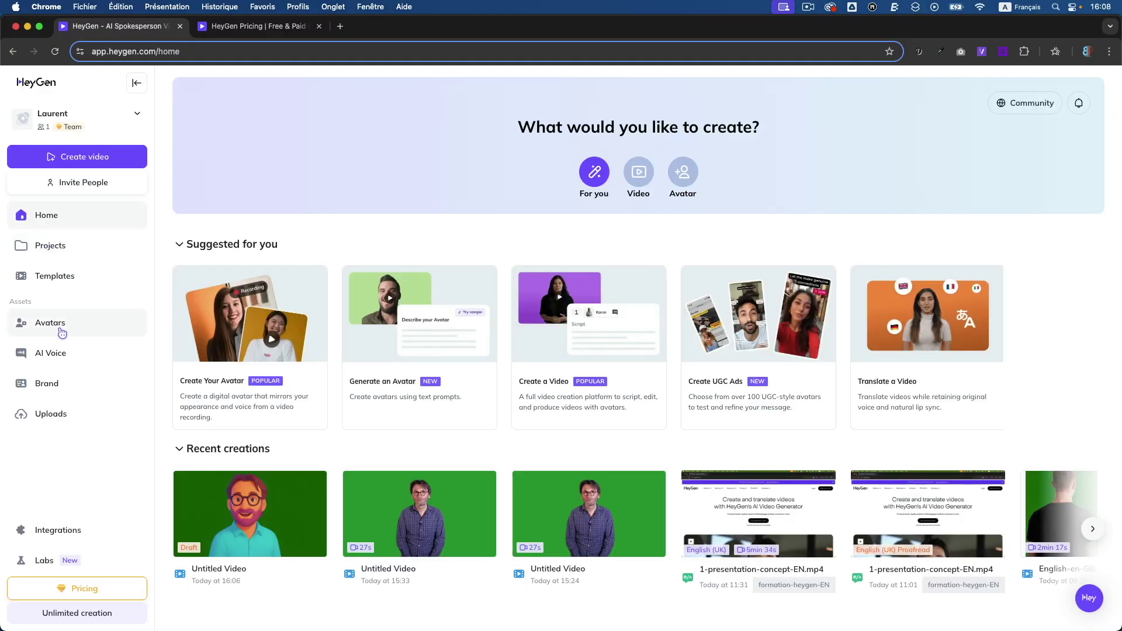
Return to the avatars page, review the options for creating a new avatar, and dismiss them.
{"action": "left_click", "coordinate": [59, 327]}
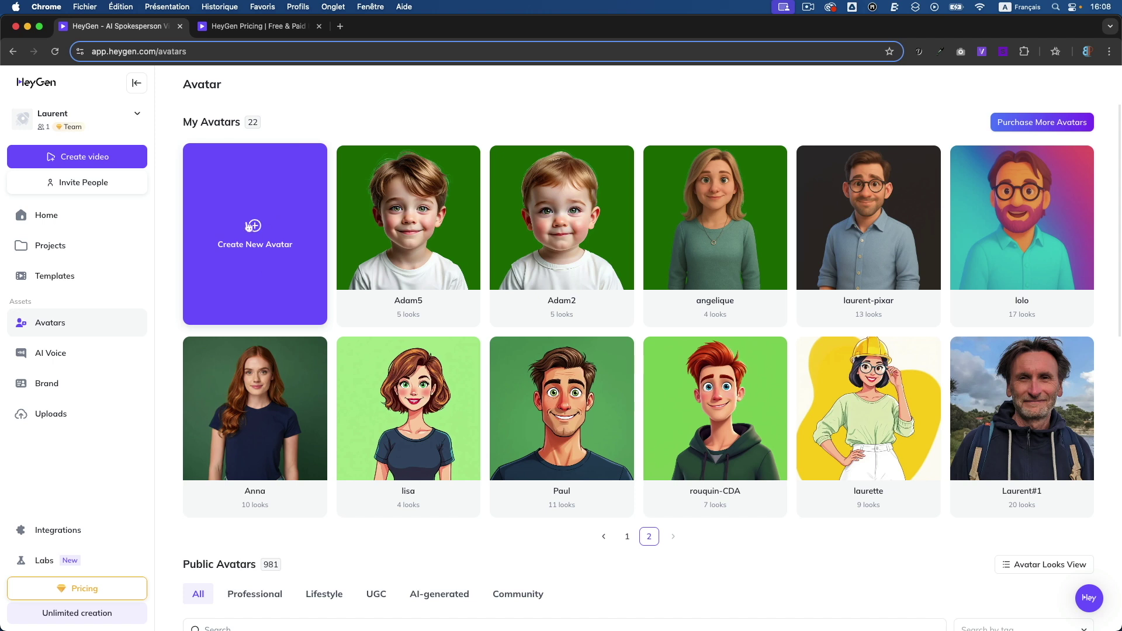
{"action": "left_click", "coordinate": [251, 233]}
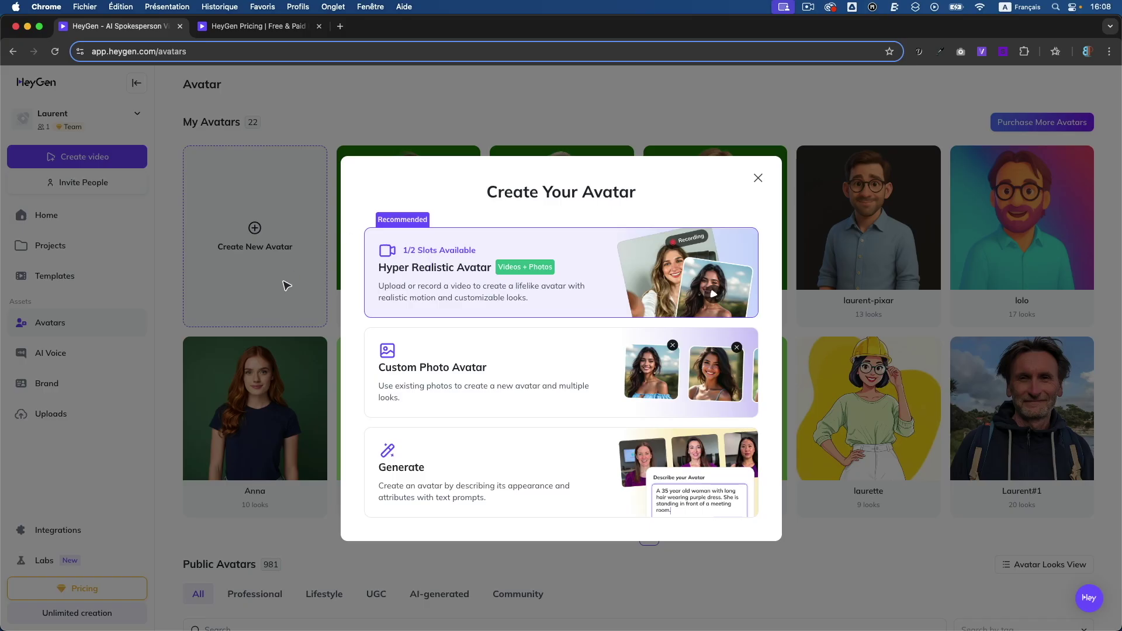
{"action": "left_click", "coordinate": [283, 546]}
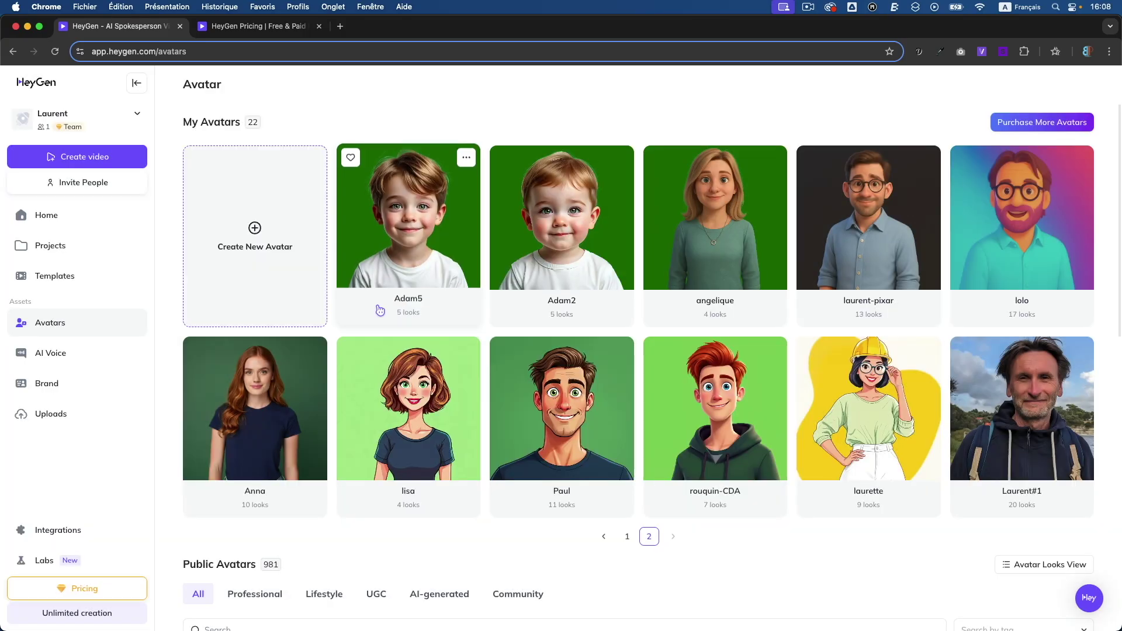
Open the looks of the Hyper-Realistic avatar on the first page of My Avatars.
{"action": "left_click", "coordinate": [628, 543]}
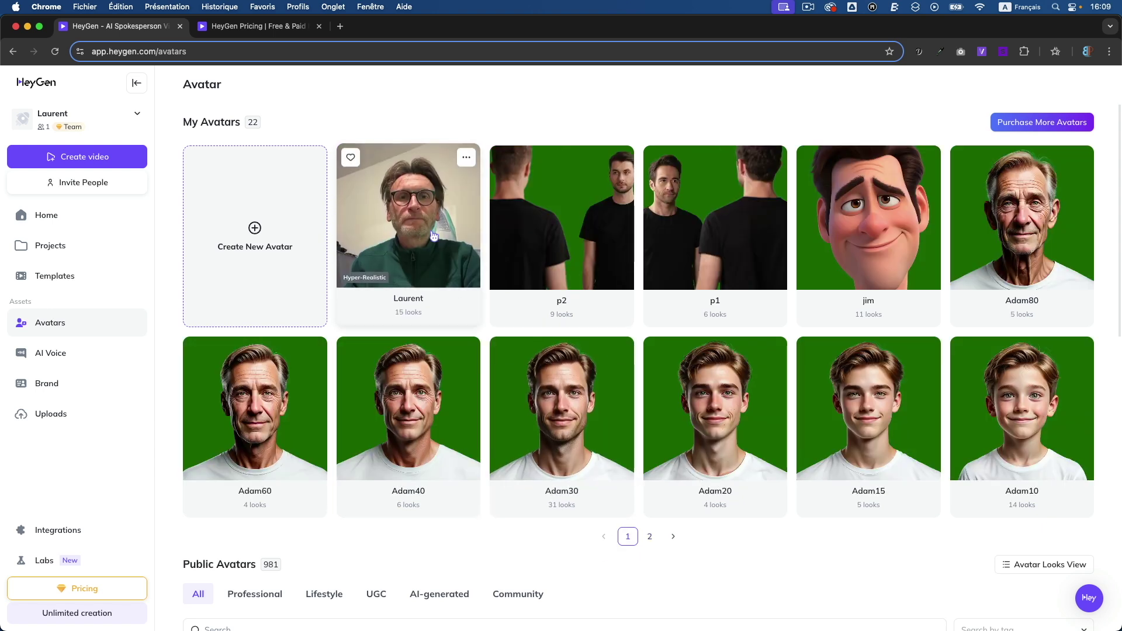
{"action": "left_click", "coordinate": [422, 210]}
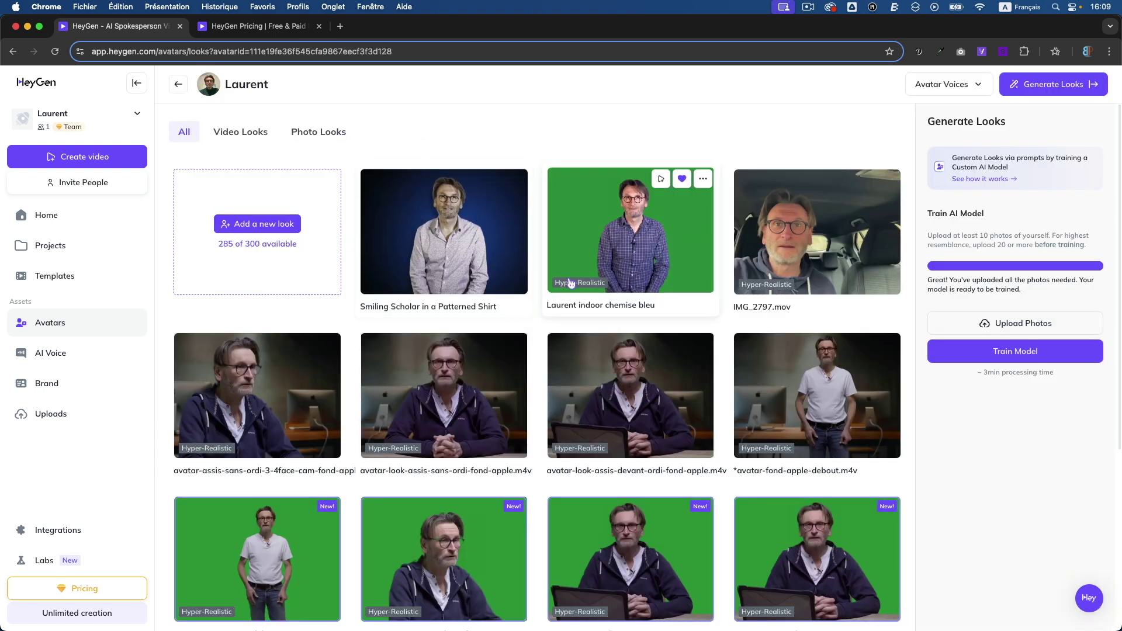